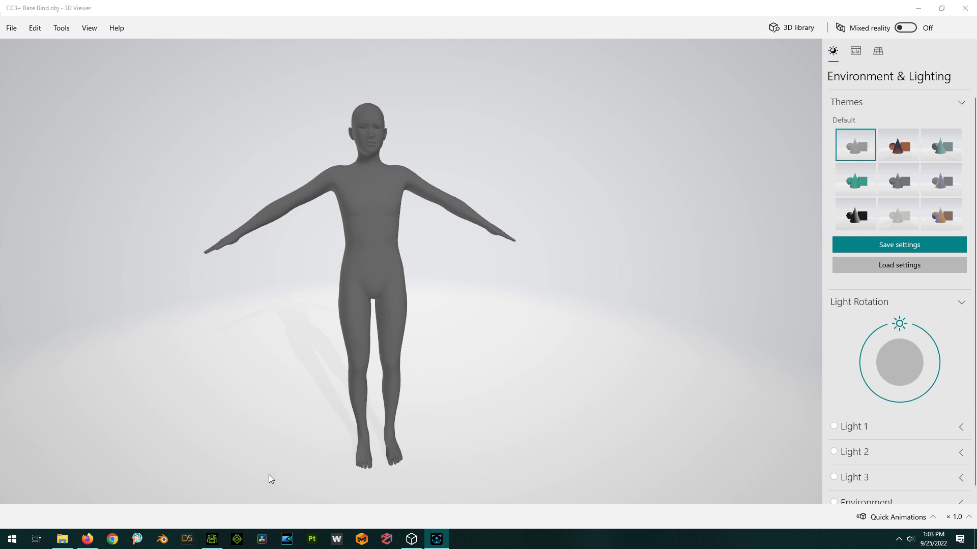
Bring Character Creator 4, with the RL_CC3_Plus avatar, to the front
{"action": "left_click", "coordinate": [212, 539]}
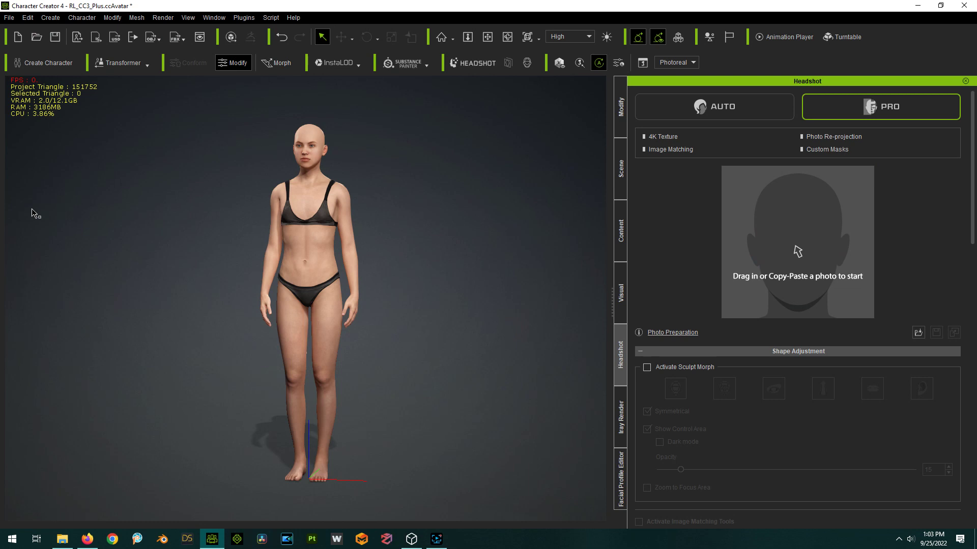
Export the avatar as a nude bind-pose OBJ, CC3+ Base Bind.obj
{"action": "left_click", "coordinate": [10, 18]}
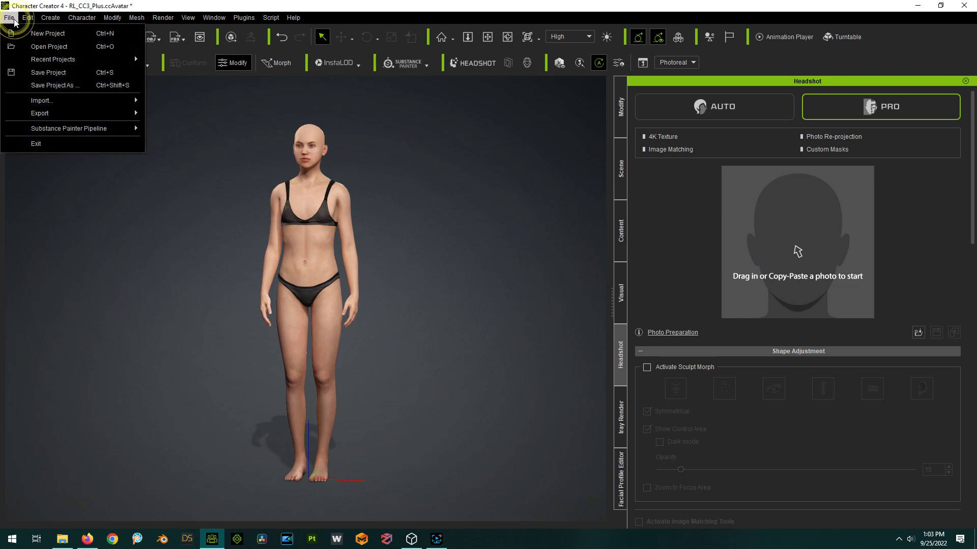
{"action": "mouse_move", "coordinate": [76, 113]}
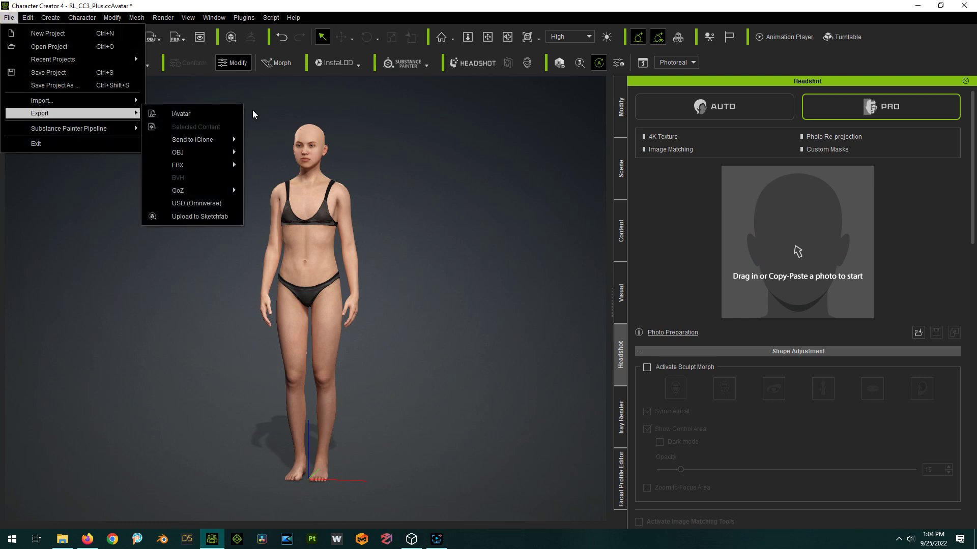
{"action": "mouse_move", "coordinate": [207, 150]}
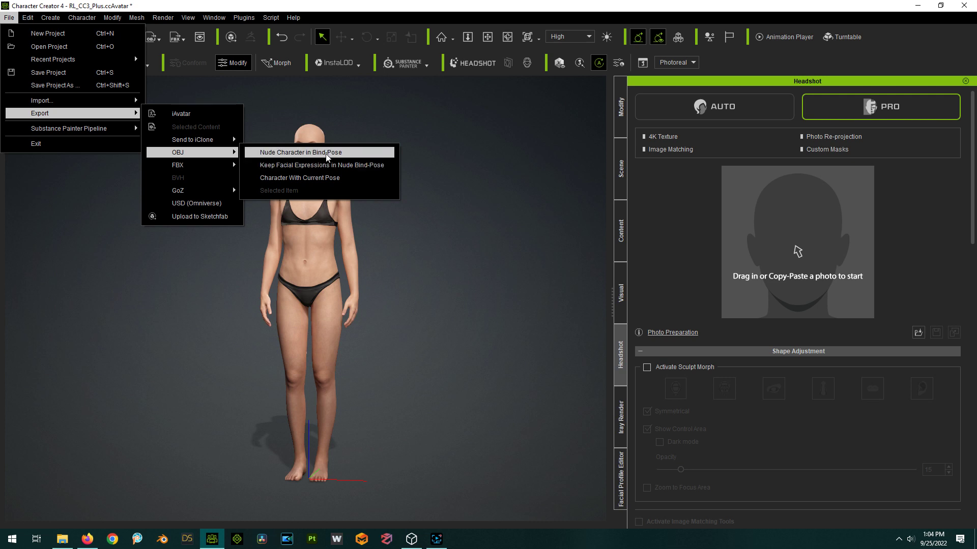
{"action": "left_click", "coordinate": [306, 154]}
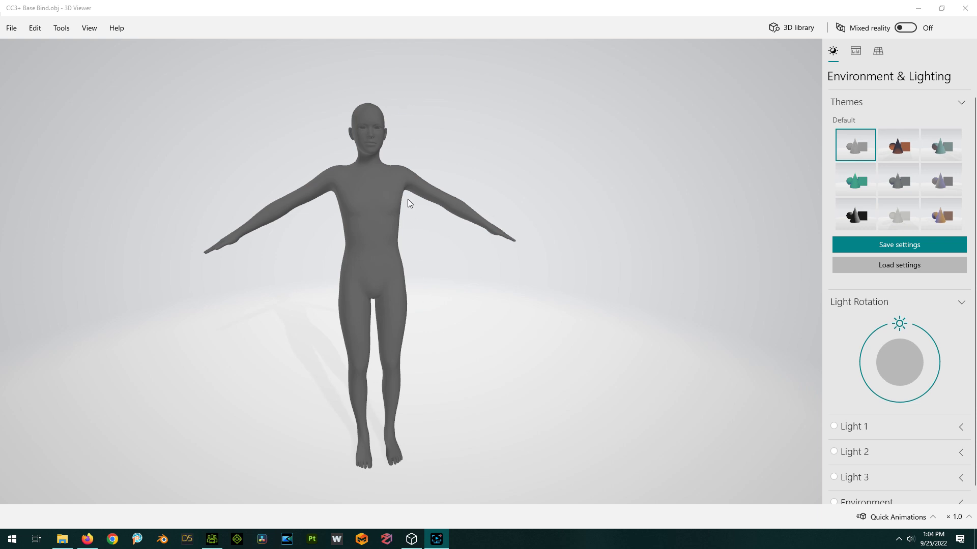
Load Colour_Female_04_Pose_01_Colour.OBJ in 3D Viewer in place of the base body
{"action": "scroll", "coordinate": [344, 192], "scroll_direction": "up", "scroll_amount": 2}
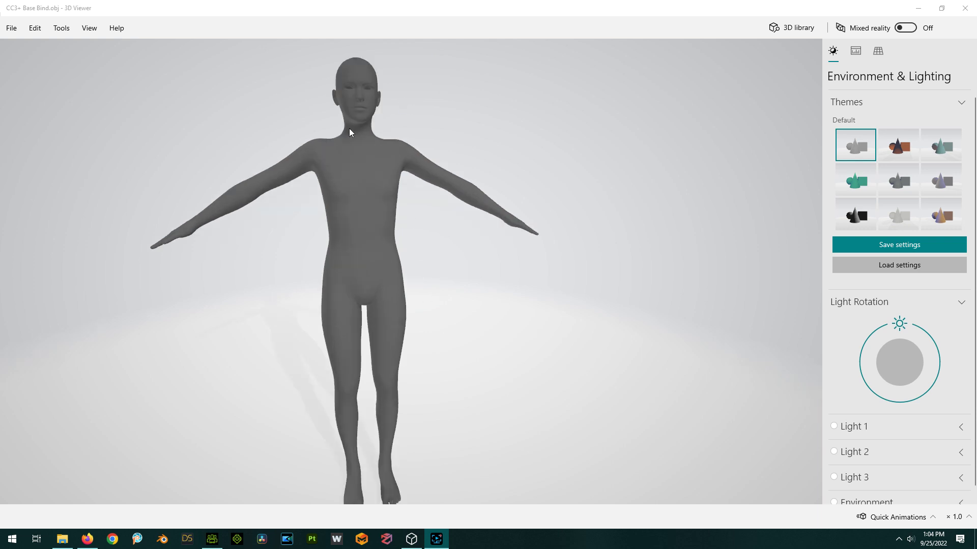
{"action": "scroll", "coordinate": [351, 132], "scroll_direction": "down", "scroll_amount": 3}
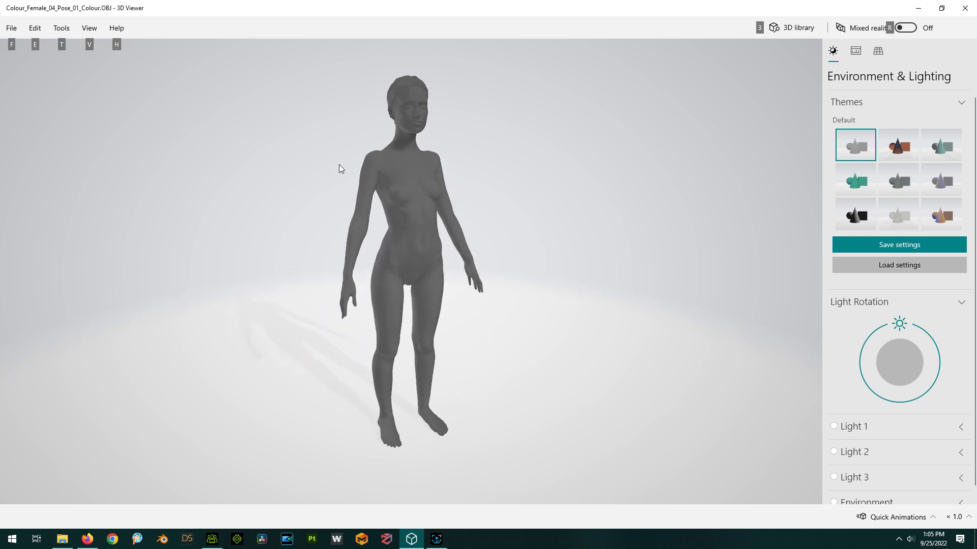
Review the female scan from profile, front and three-quarter views, then close 3D Viewer
{"action": "key", "text": "alt"}
{"action": "left_click_drag", "start_coordinate": [324, 334], "coordinate": [356, 249]}
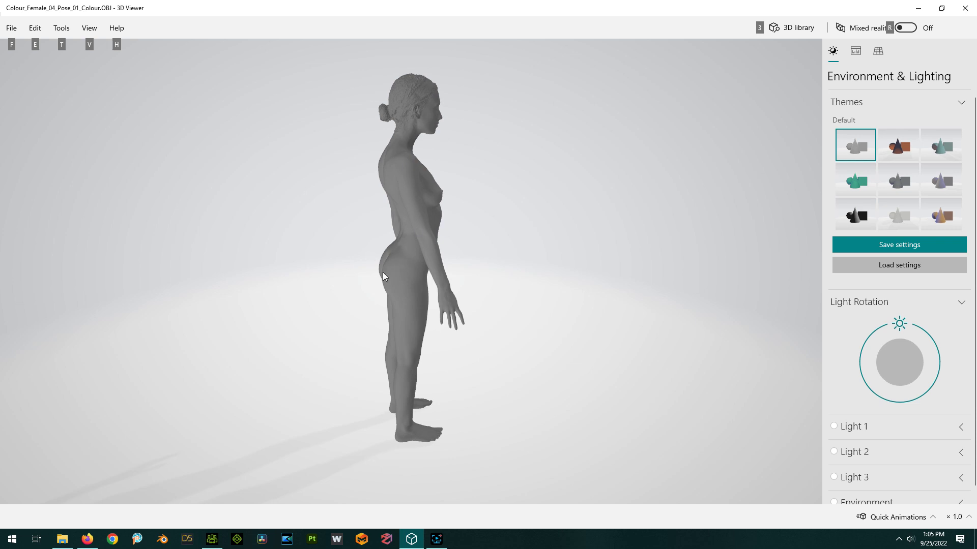
{"action": "mouse_move", "coordinate": [619, 340]}
{"action": "left_mouse_down"}
{"action": "mouse_move", "coordinate": [521, 343]}
{"action": "mouse_move", "coordinate": [615, 348]}
{"action": "left_mouse_up"}
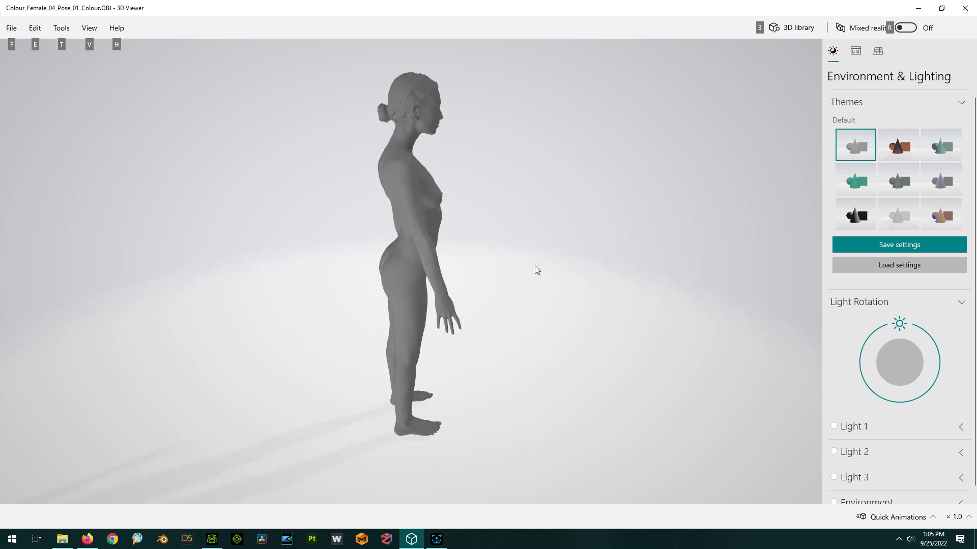
{"action": "left_click_drag", "start_coordinate": [535, 269], "coordinate": [541, 279]}
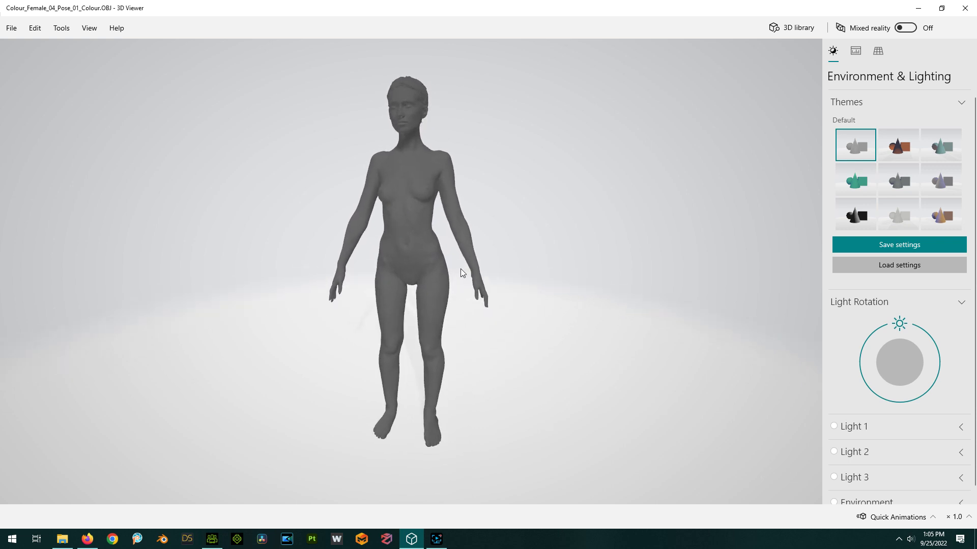
{"action": "left_click_drag", "start_coordinate": [460, 273], "coordinate": [487, 272]}
{"action": "key", "text": "alt"}
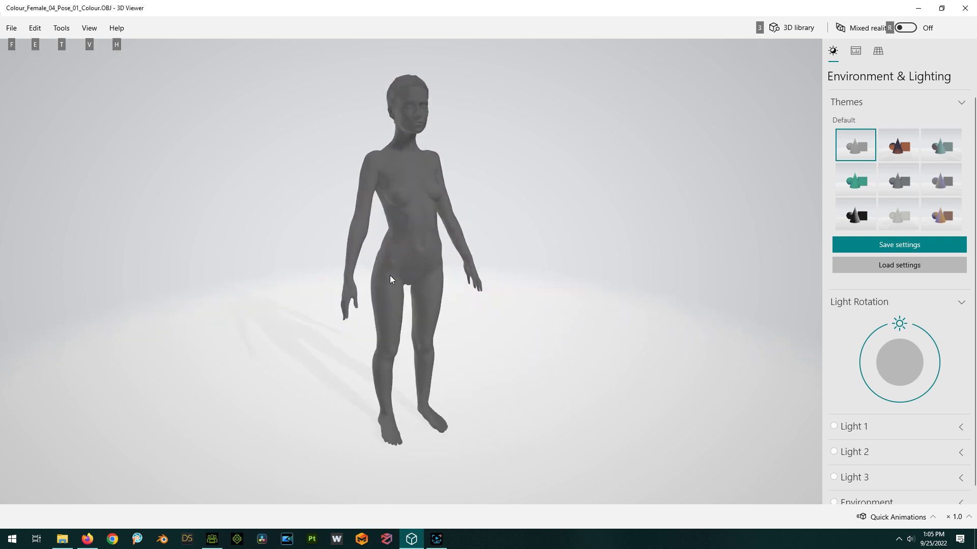
{"action": "scroll", "coordinate": [326, 270], "scroll_direction": "down", "scroll_amount": 2}
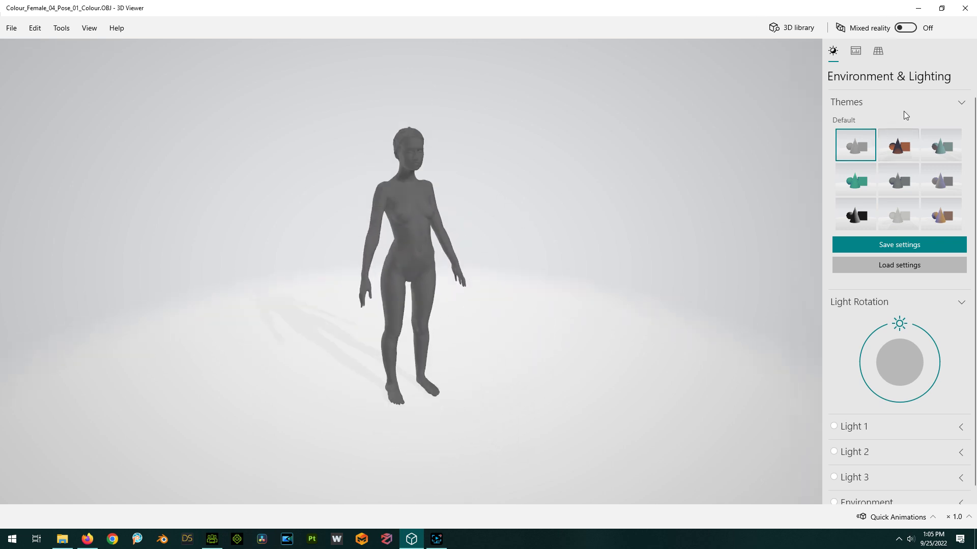
{"action": "left_click", "coordinate": [968, 9]}
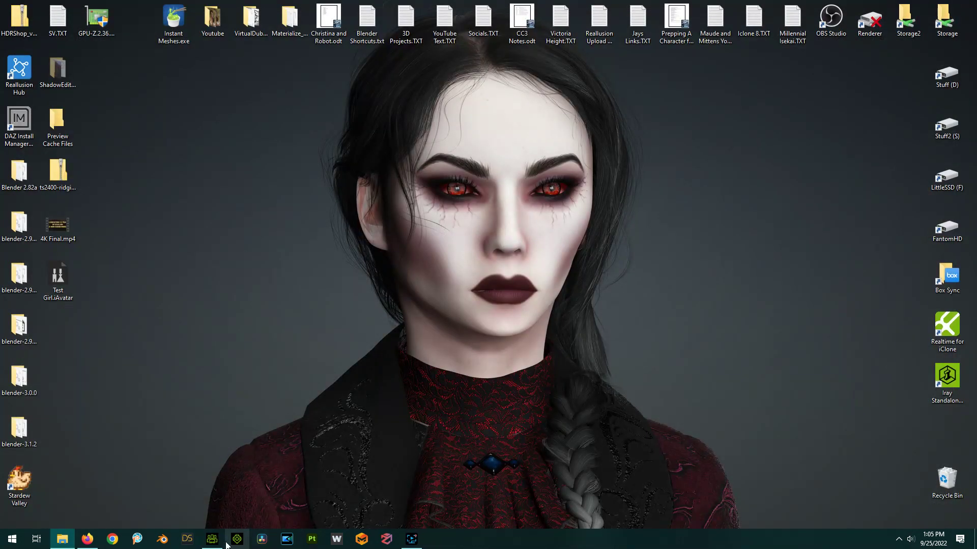
Return to Character Creator 4 and show the body and head morph slider tree
{"action": "left_click", "coordinate": [215, 541]}
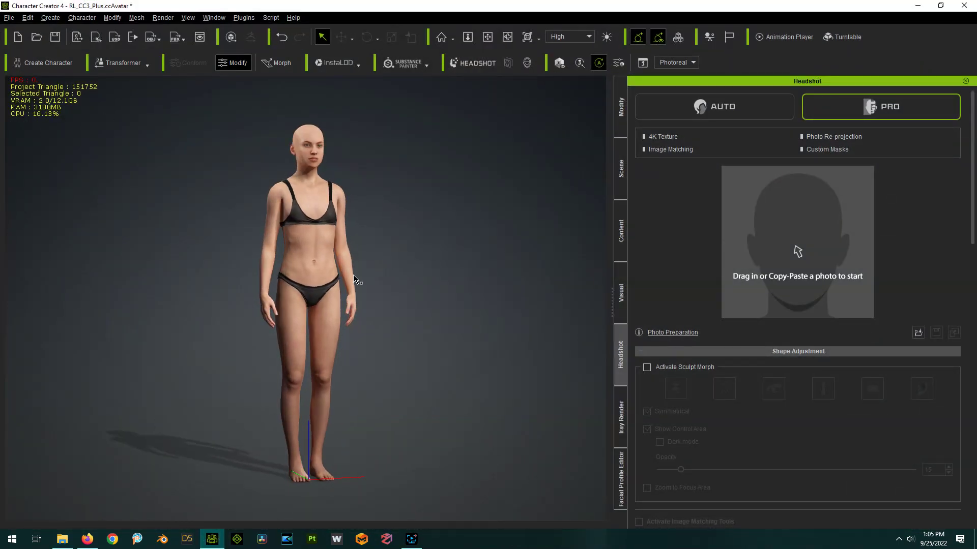
{"action": "left_click", "coordinate": [618, 125]}
{"action": "left_click", "coordinate": [676, 96]}
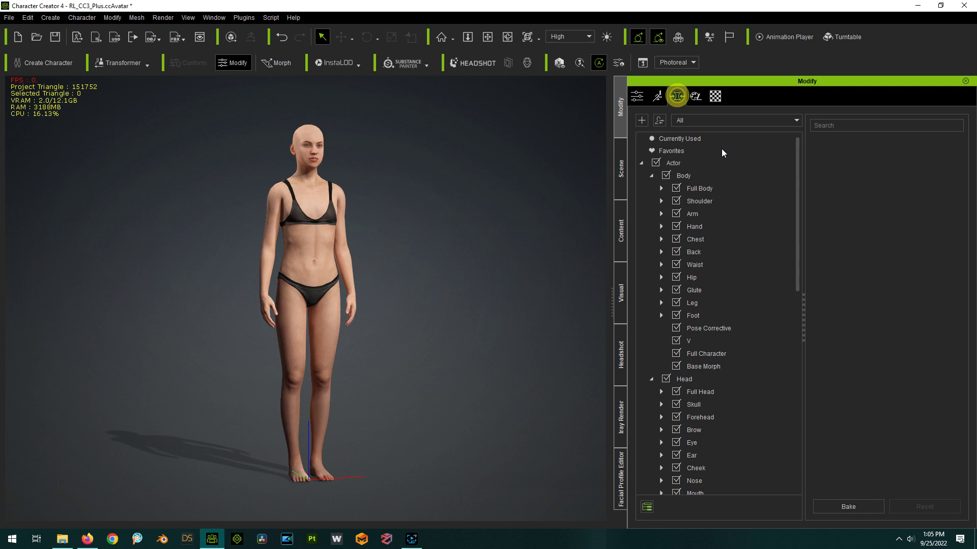
Create a morph slider named Test2 in the Morph Slider Editor, targeting a file
{"action": "left_click", "coordinate": [8, 18]}
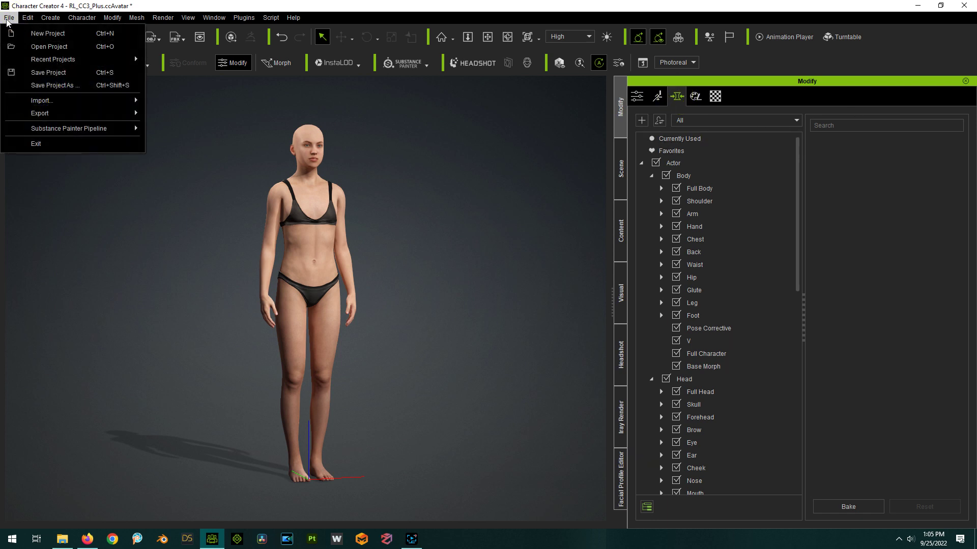
{"action": "mouse_move", "coordinate": [53, 19]}
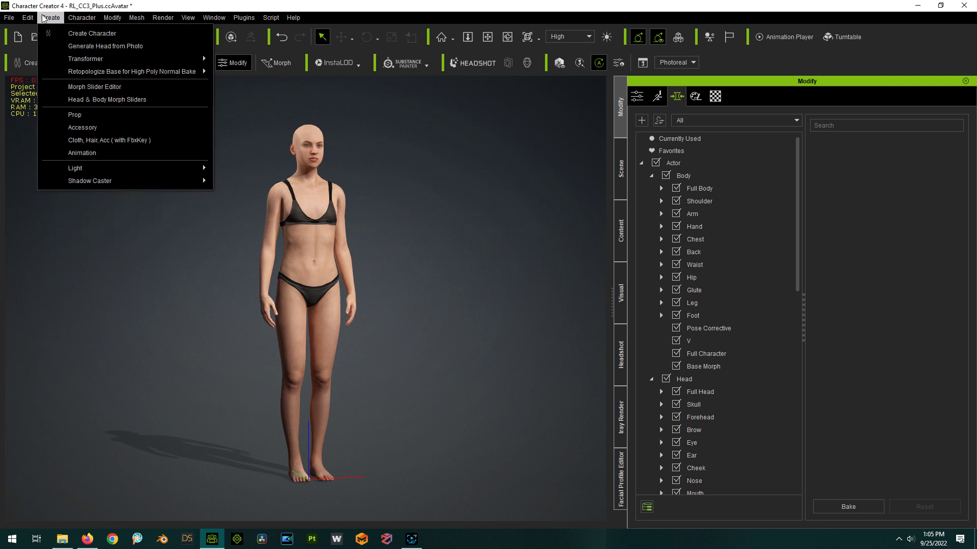
{"action": "left_click", "coordinate": [76, 87]}
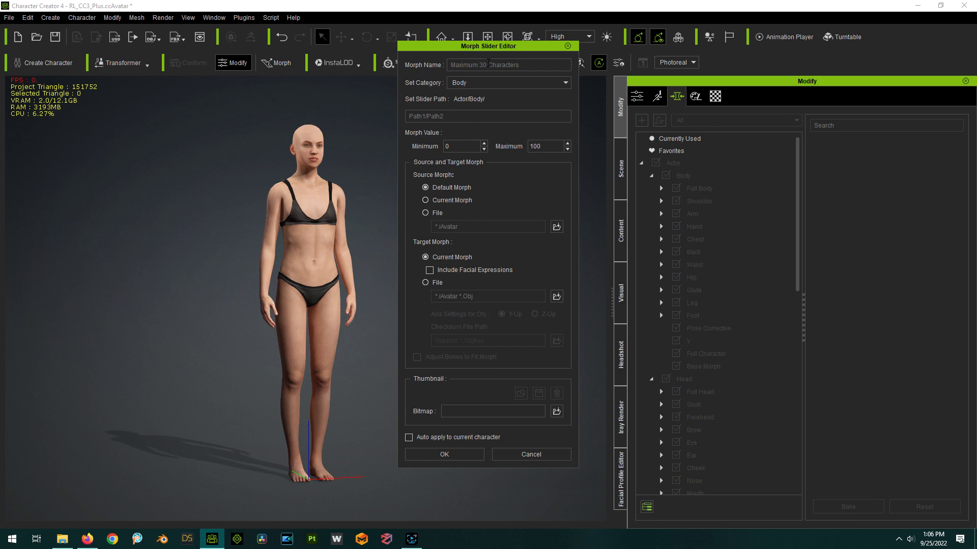
{"action": "left_click", "coordinate": [489, 64]}
{"action": "type", "text": "Test2"}
{"action": "left_click", "coordinate": [444, 199]}
{"action": "left_click", "coordinate": [425, 283]}
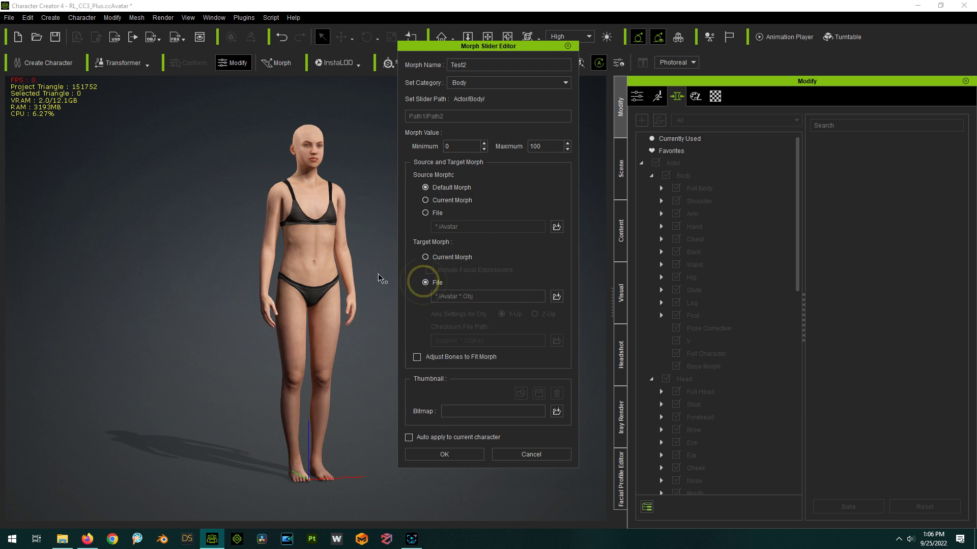
{"action": "left_click", "coordinate": [557, 296]}
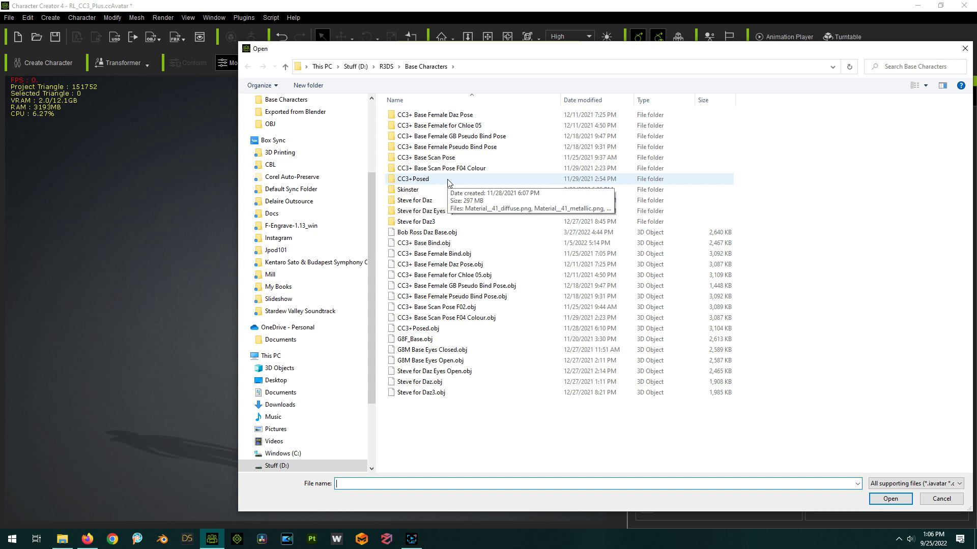
Set Female Colour 04 CC3+.obj from R3DS > Morphed Characters as Test2's target morph
{"action": "left_click", "coordinate": [386, 66]}
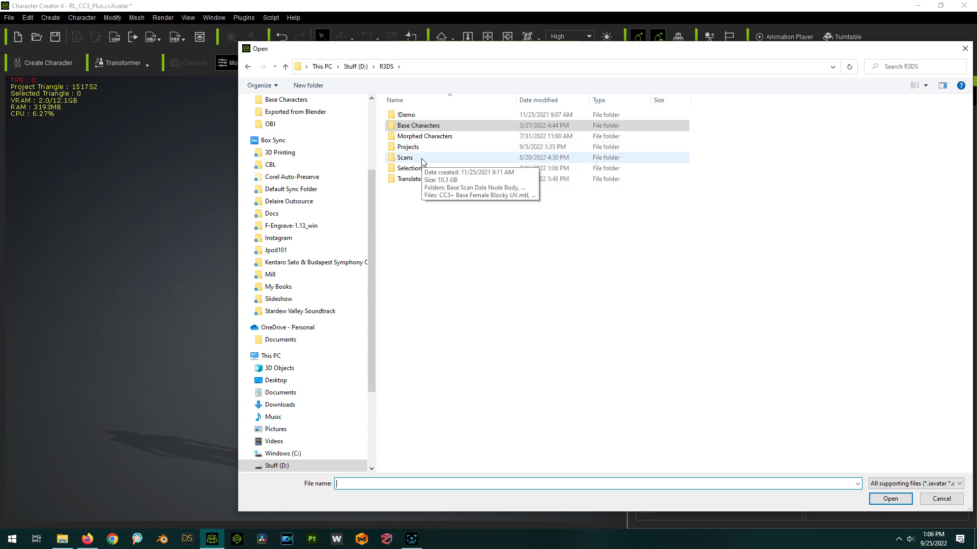
{"action": "double_click", "coordinate": [424, 136]}
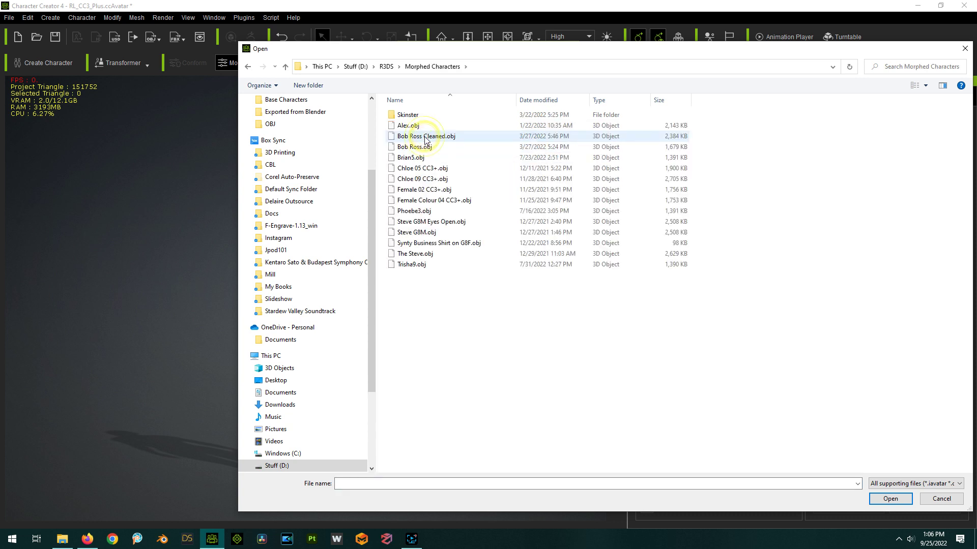
{"action": "left_click", "coordinate": [431, 203]}
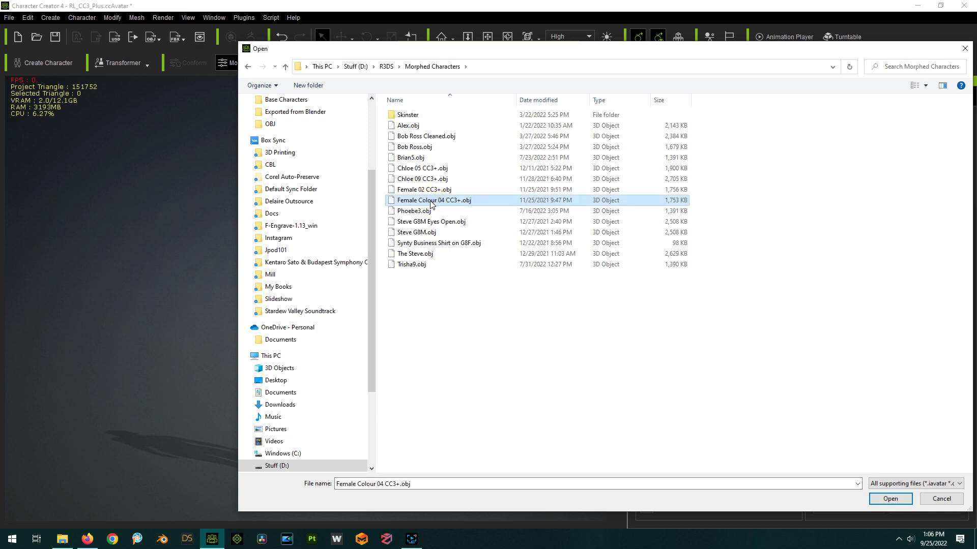
{"action": "double_click", "coordinate": [431, 201]}
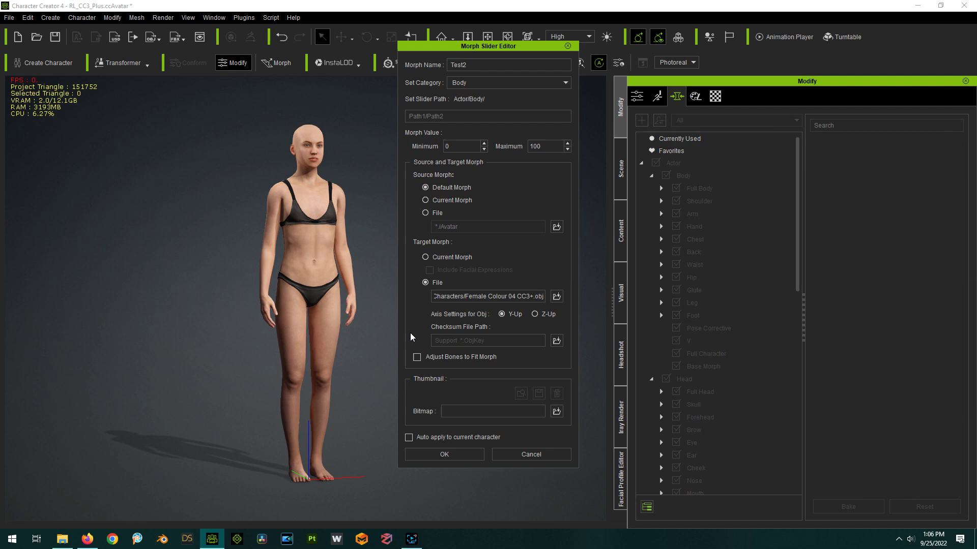
Use CC3+ Base Bind.ObjKey from R3DS > Base Characters as the checksum file
{"action": "left_click", "coordinate": [557, 340]}
{"action": "left_click", "coordinate": [387, 67]}
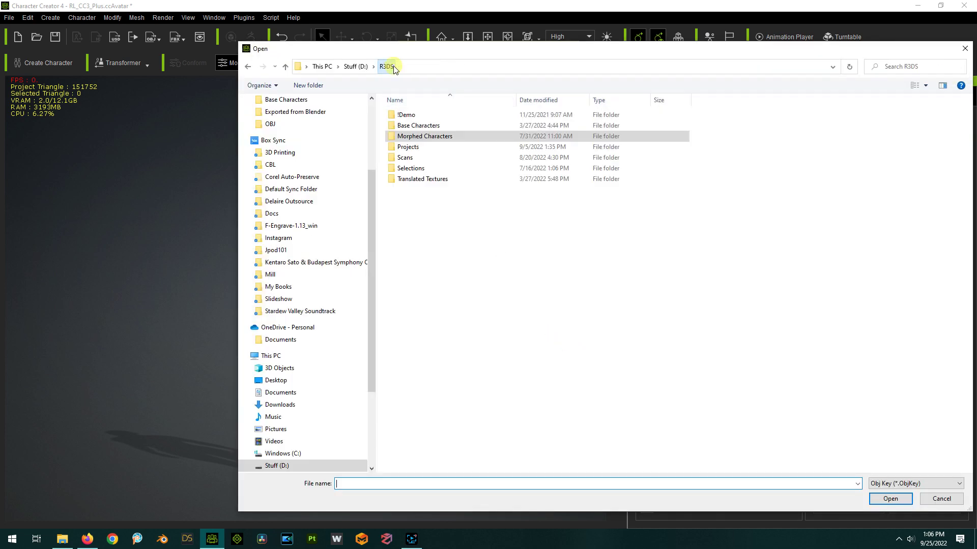
{"action": "double_click", "coordinate": [410, 125]}
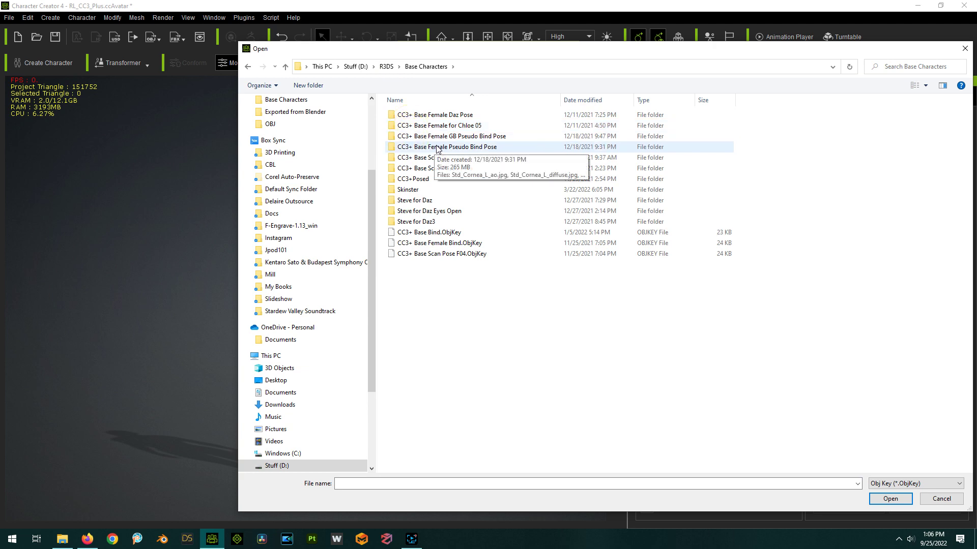
{"action": "double_click", "coordinate": [421, 233]}
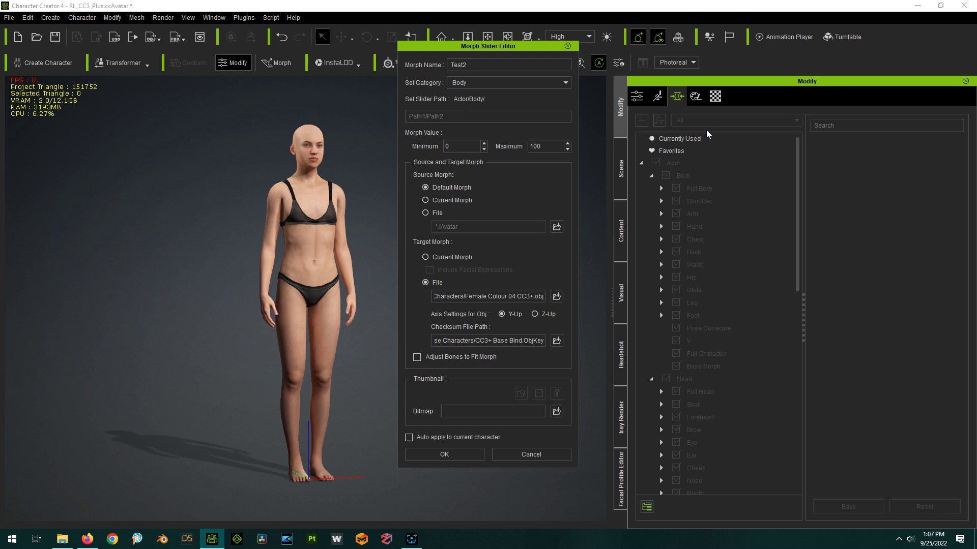
Enable bone adjustment and auto-apply to the current character, then create the Test2 slider
{"action": "left_click", "coordinate": [446, 358]}
{"action": "left_click", "coordinate": [441, 438]}
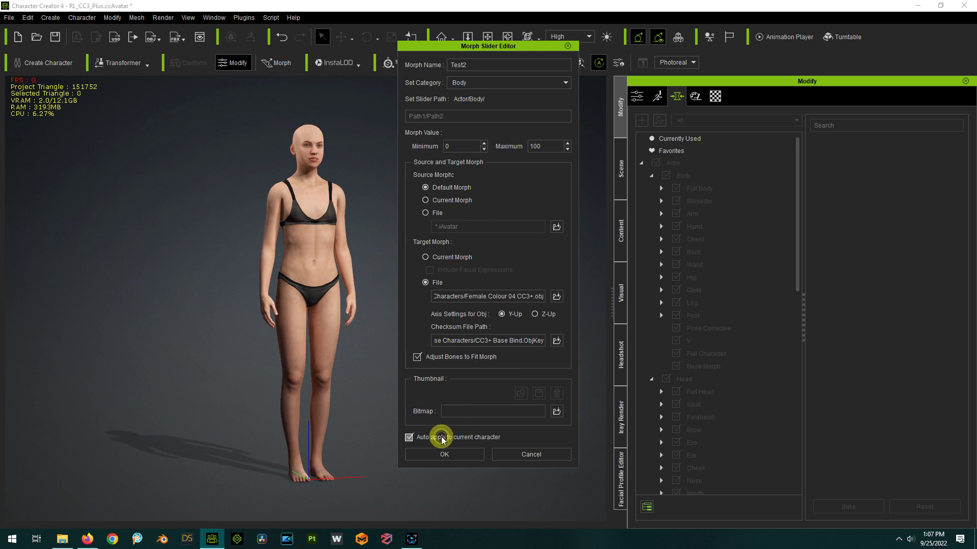
{"action": "left_click", "coordinate": [444, 454]}
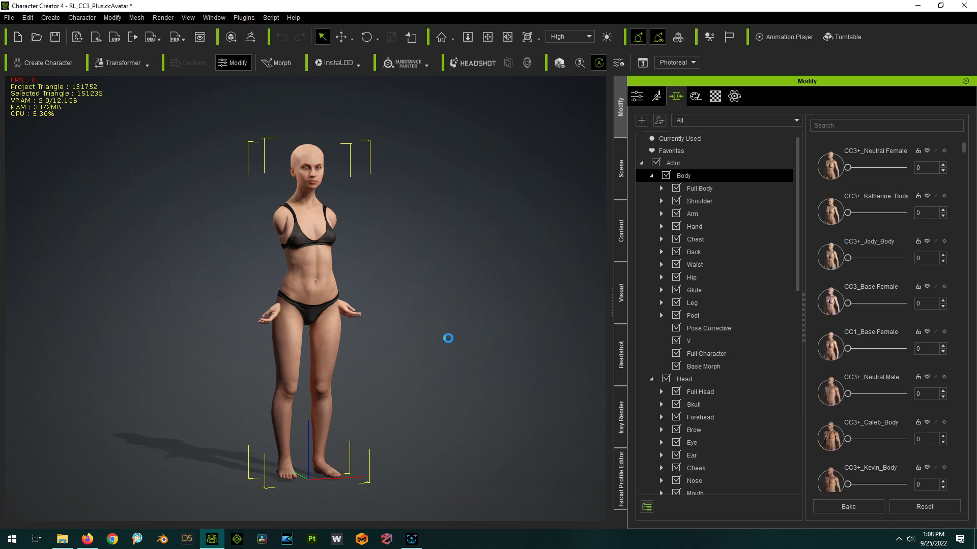
{"action": "mouse_move", "coordinate": [501, 397]}
{"action": "right_mouse_down"}
{"action": "mouse_move", "coordinate": [447, 385]}
{"action": "mouse_move", "coordinate": [521, 397]}
{"action": "mouse_move", "coordinate": [509, 397]}
{"action": "right_mouse_up"}
{"action": "right_click_drag", "start_coordinate": [392, 186], "coordinate": [384, 266]}
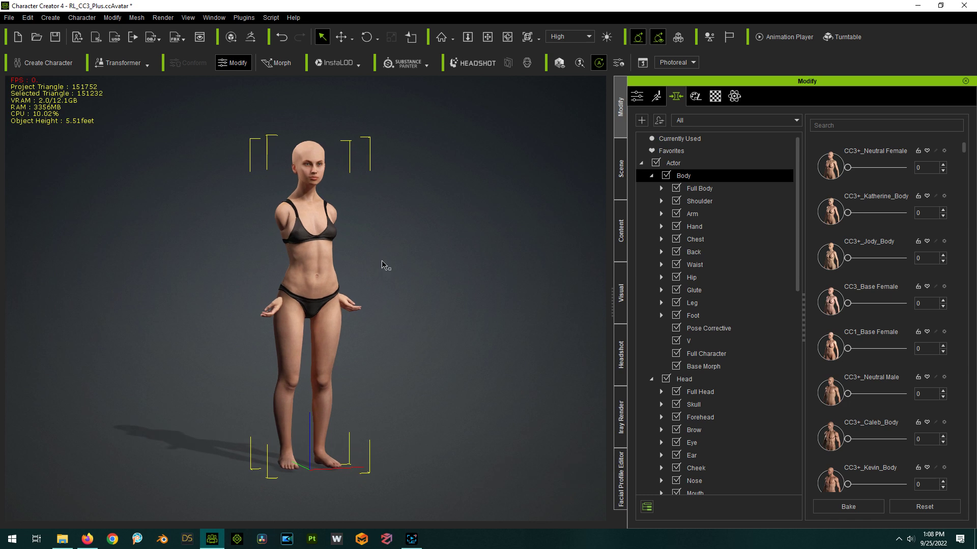
{"action": "right_click_drag", "start_coordinate": [441, 309], "coordinate": [395, 312]}
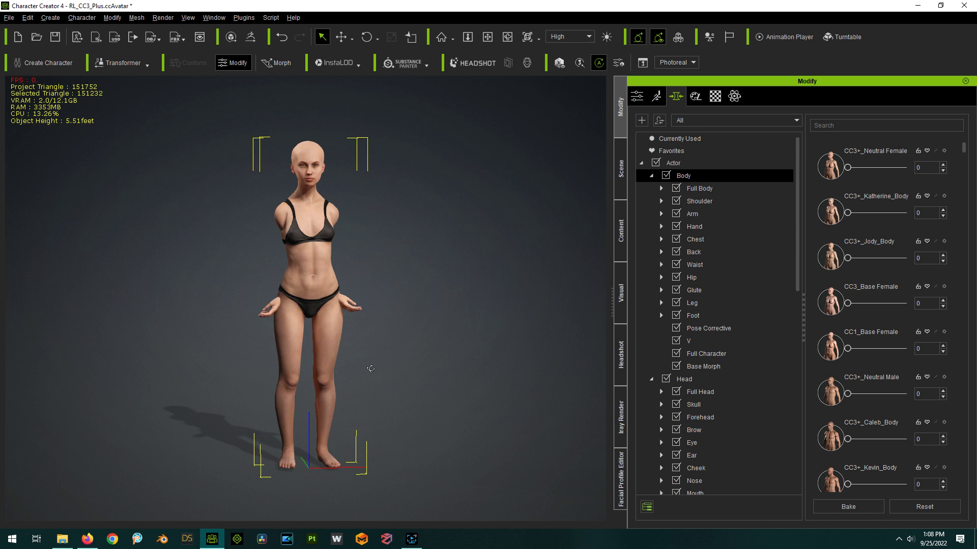
{"action": "right_click_drag", "start_coordinate": [369, 369], "coordinate": [338, 380]}
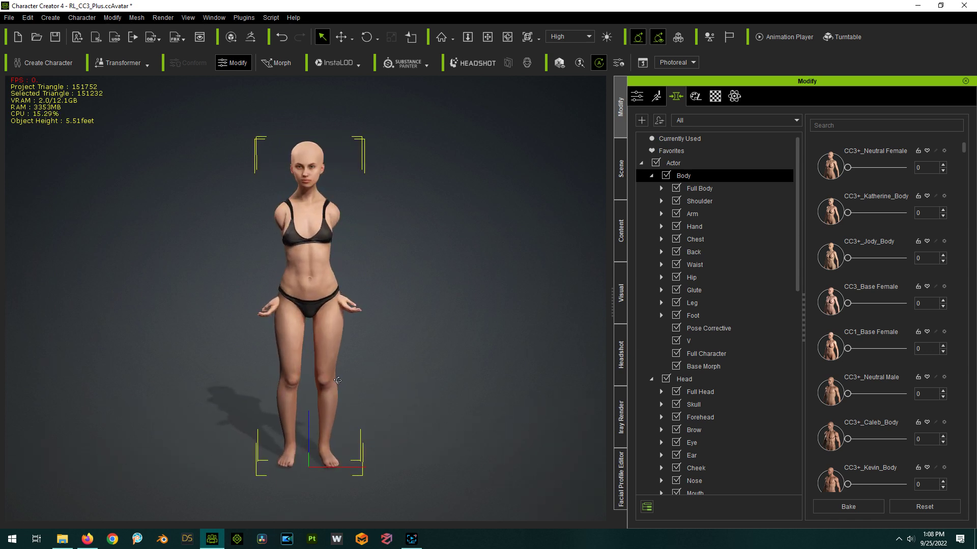
{"action": "mouse_move", "coordinate": [493, 397]}
{"action": "right_mouse_down"}
{"action": "mouse_move", "coordinate": [493, 368]}
{"action": "mouse_move", "coordinate": [499, 379]}
{"action": "right_mouse_up"}
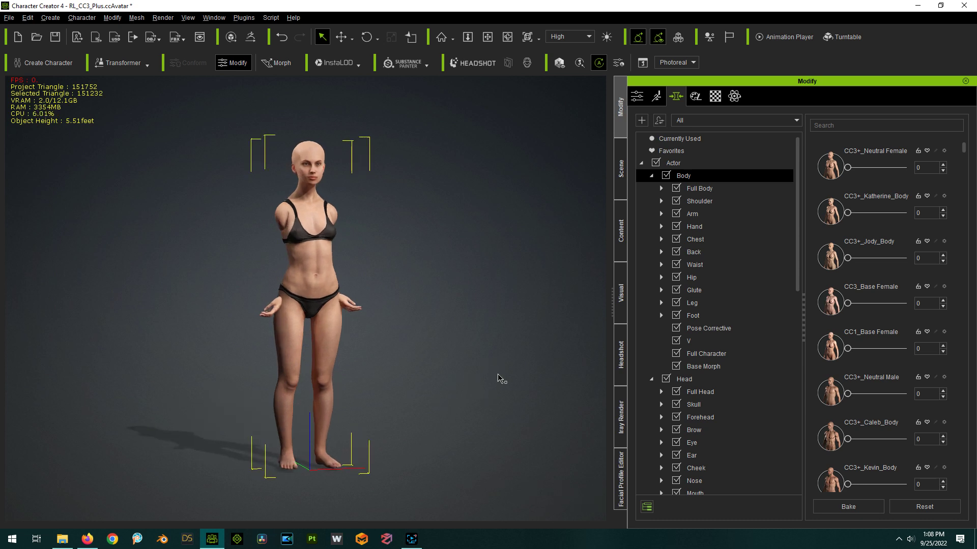
Apply the A-Pose then the T-Pose calibration poses and orbit to check the character
{"action": "left_click", "coordinate": [620, 233]}
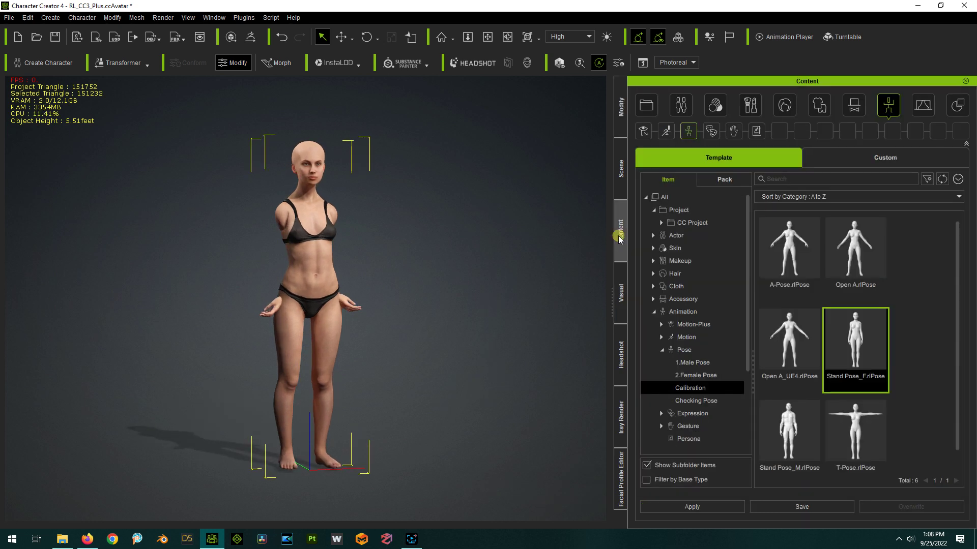
{"action": "double_click", "coordinate": [802, 275]}
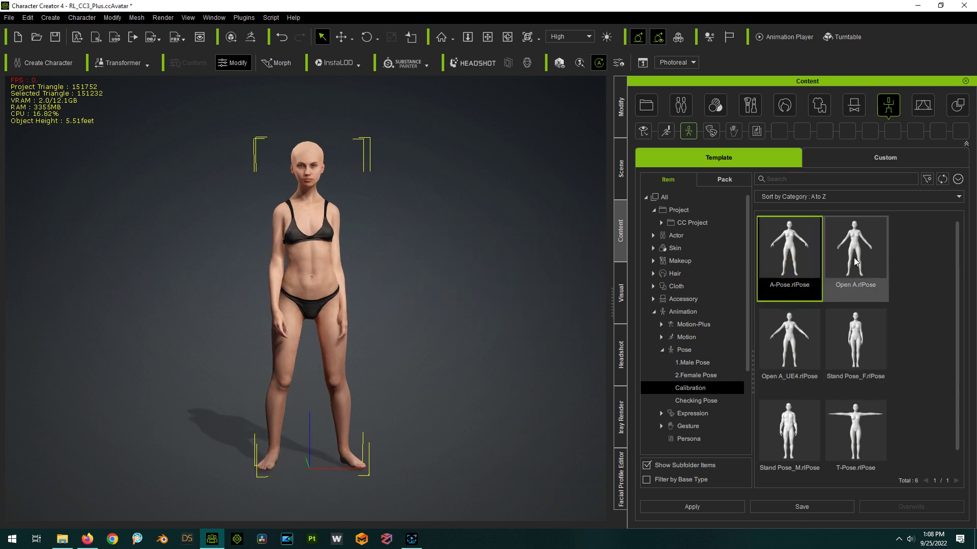
{"action": "left_click", "coordinate": [846, 437]}
{"action": "left_click", "coordinate": [846, 436]}
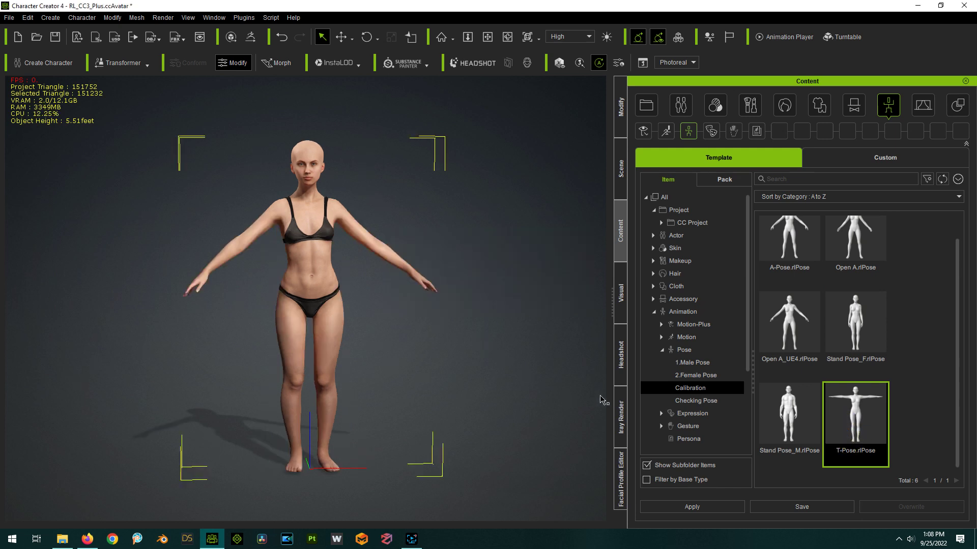
{"action": "mouse_move", "coordinate": [544, 348]}
{"action": "right_mouse_down"}
{"action": "mouse_move", "coordinate": [331, 356]}
{"action": "mouse_move", "coordinate": [536, 338]}
{"action": "right_mouse_up"}
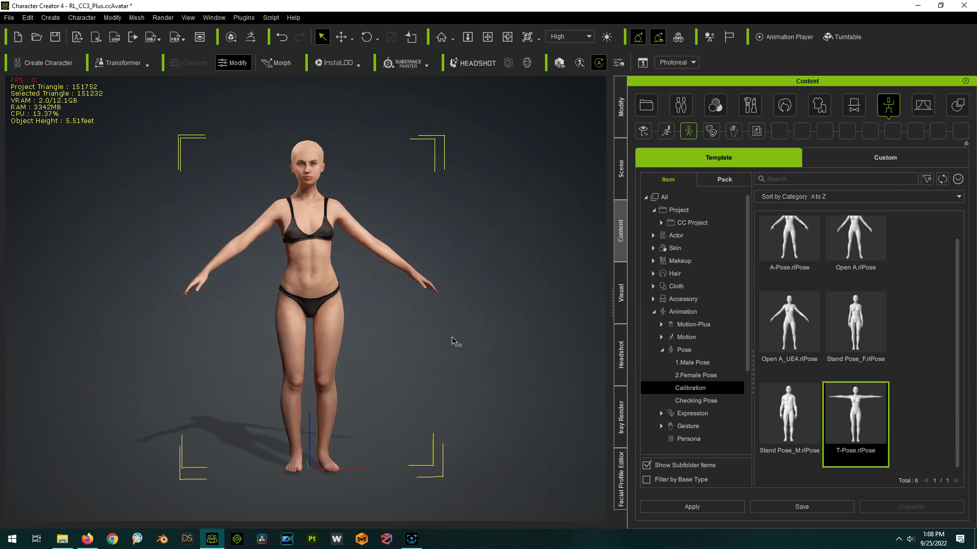
{"action": "right_click_drag", "start_coordinate": [430, 342], "coordinate": [464, 342]}
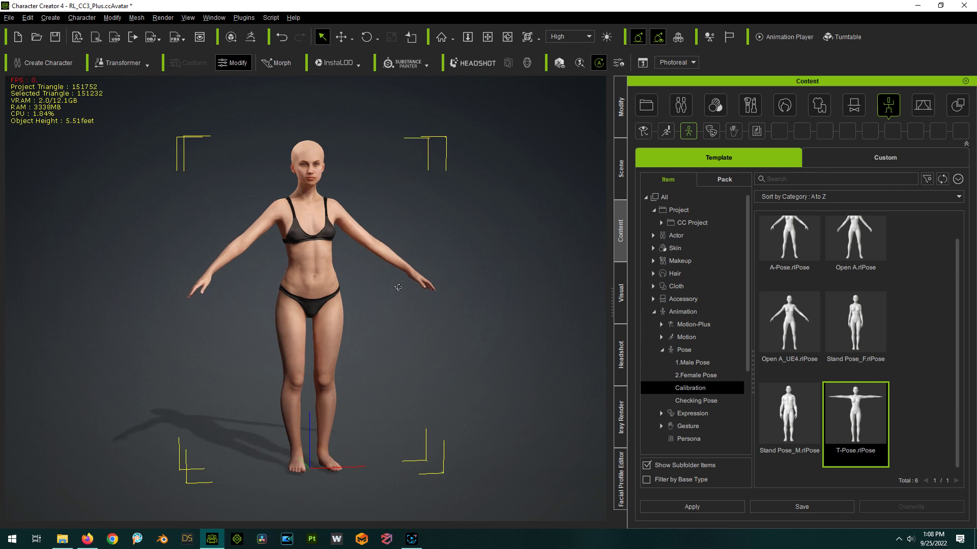
Enter Set T-Pose and rotate the left clavicle to lift both arms symmetrically
{"action": "left_click", "coordinate": [81, 18]}
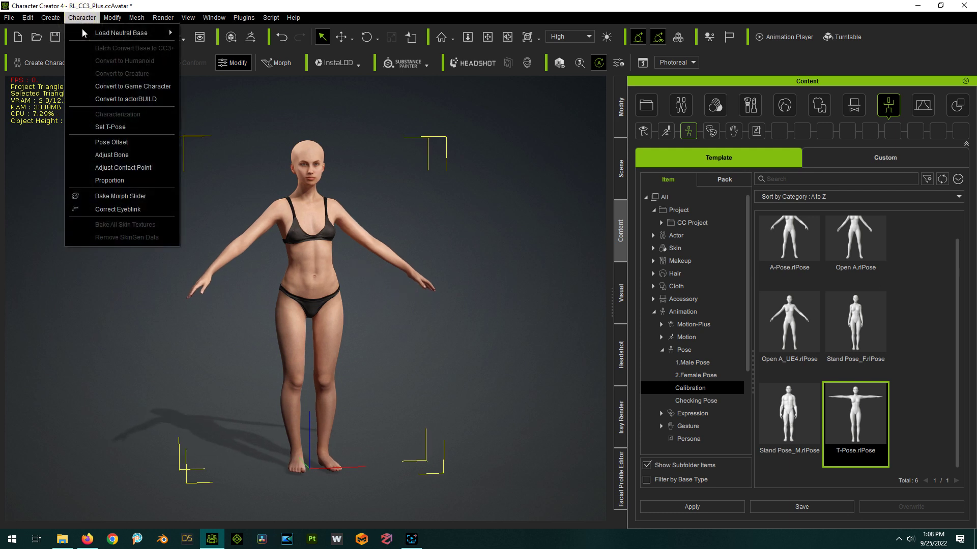
{"action": "left_click", "coordinate": [113, 128]}
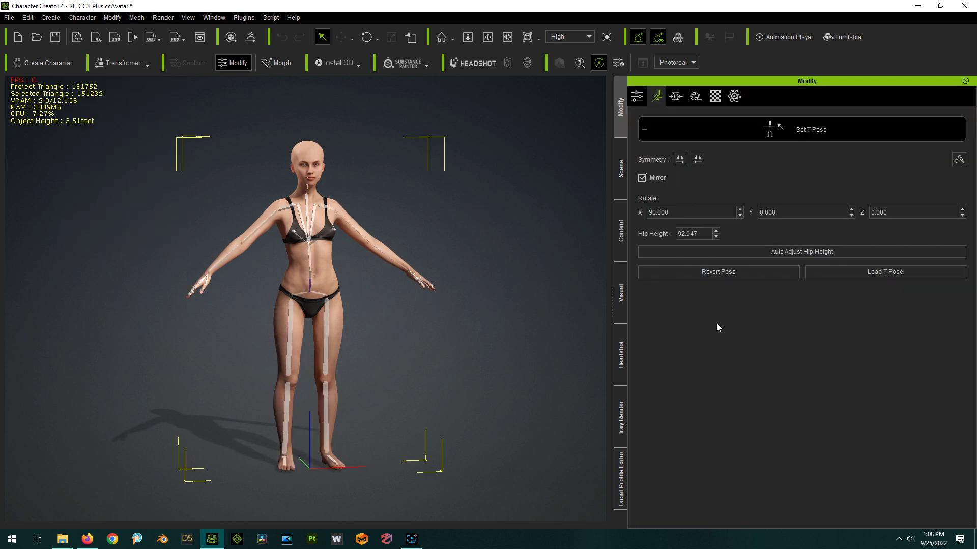
{"action": "scroll", "coordinate": [333, 199], "scroll_direction": "up", "scroll_amount": 4}
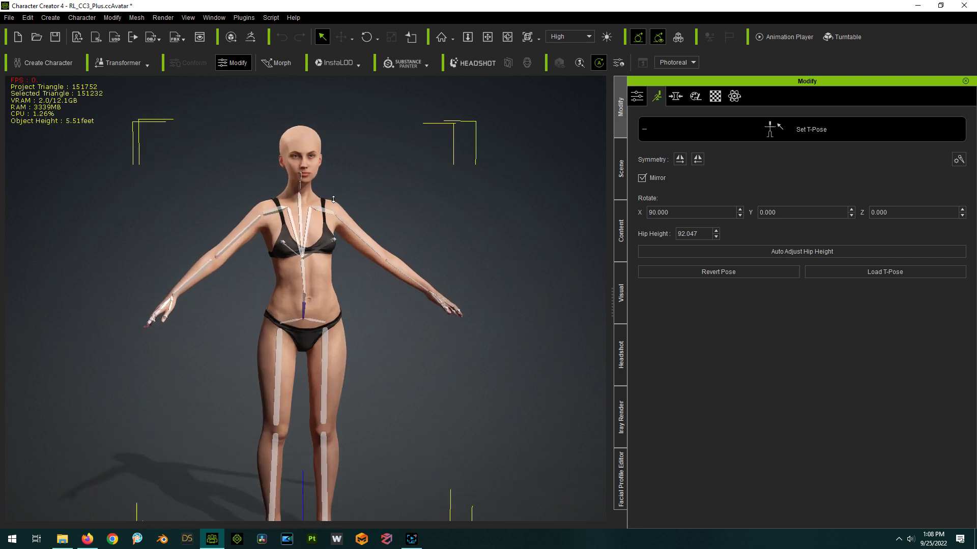
{"action": "left_click_drag", "start_coordinate": [414, 240], "coordinate": [361, 227]}
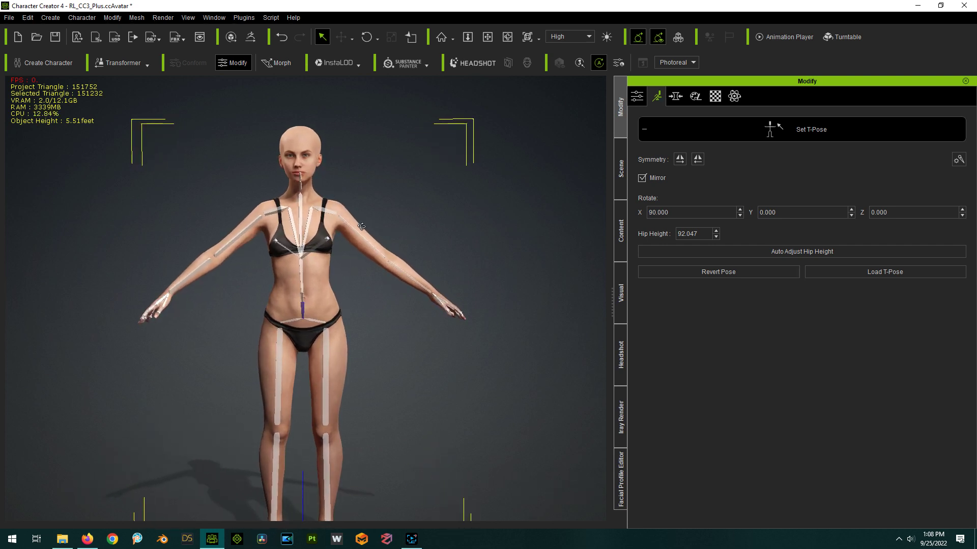
{"action": "left_click", "coordinate": [325, 211]}
{"action": "left_click", "coordinate": [366, 37]}
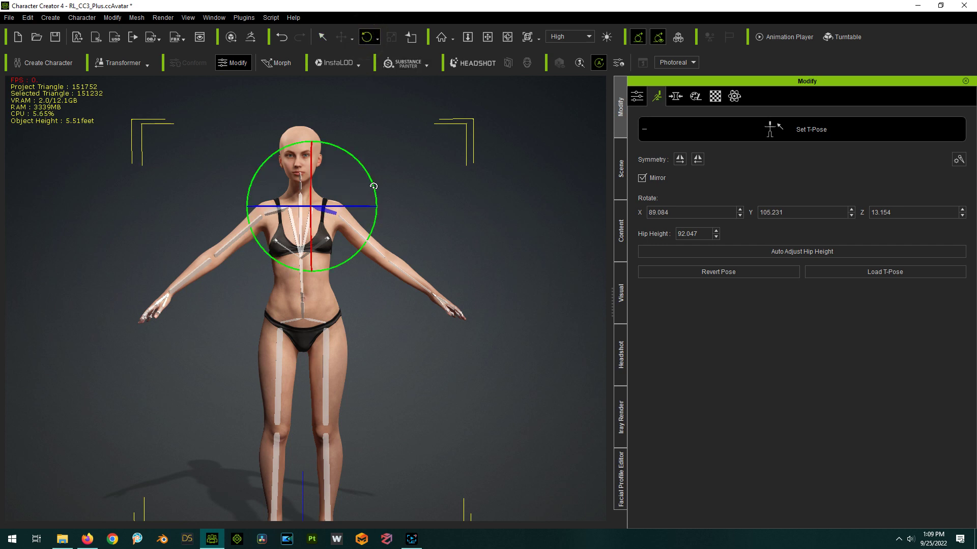
{"action": "left_click_drag", "start_coordinate": [374, 187], "coordinate": [374, 178]}
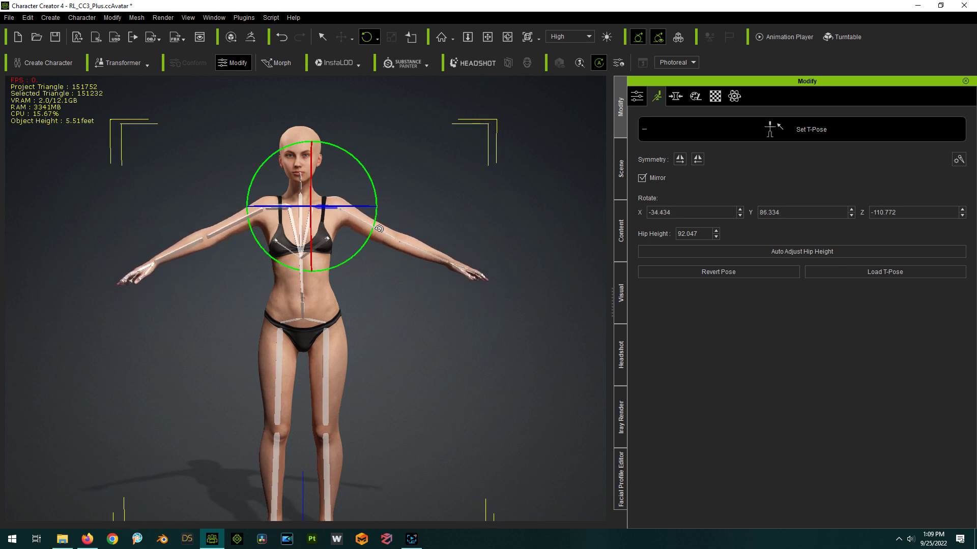
{"action": "left_click_drag", "start_coordinate": [374, 187], "coordinate": [375, 191]}
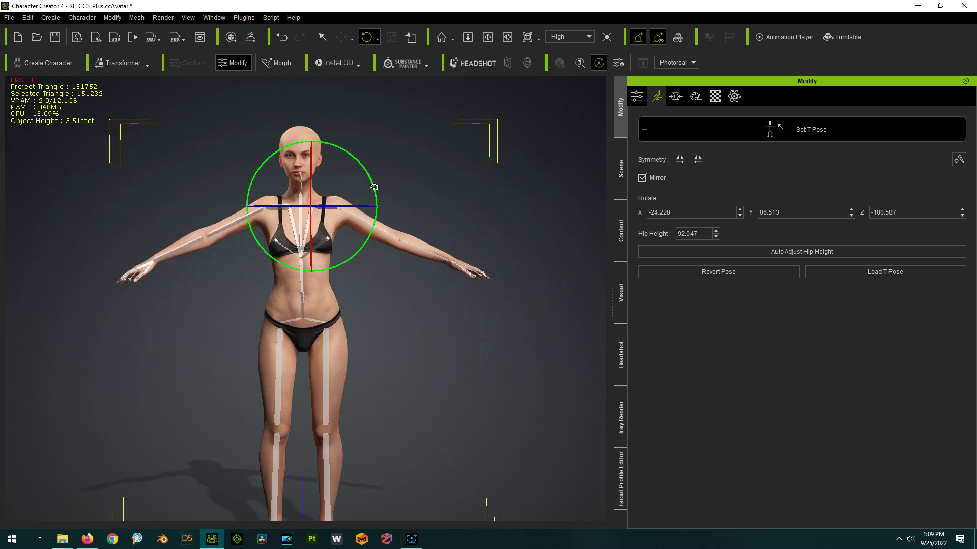
Rotate the right upper arm to bring both arms horizontal, then select the hip bone
{"action": "left_click", "coordinate": [363, 224]}
{"action": "left_click_drag", "start_coordinate": [401, 191], "coordinate": [398, 177]}
{"action": "right_click_drag", "start_coordinate": [398, 177], "coordinate": [214, 377]}
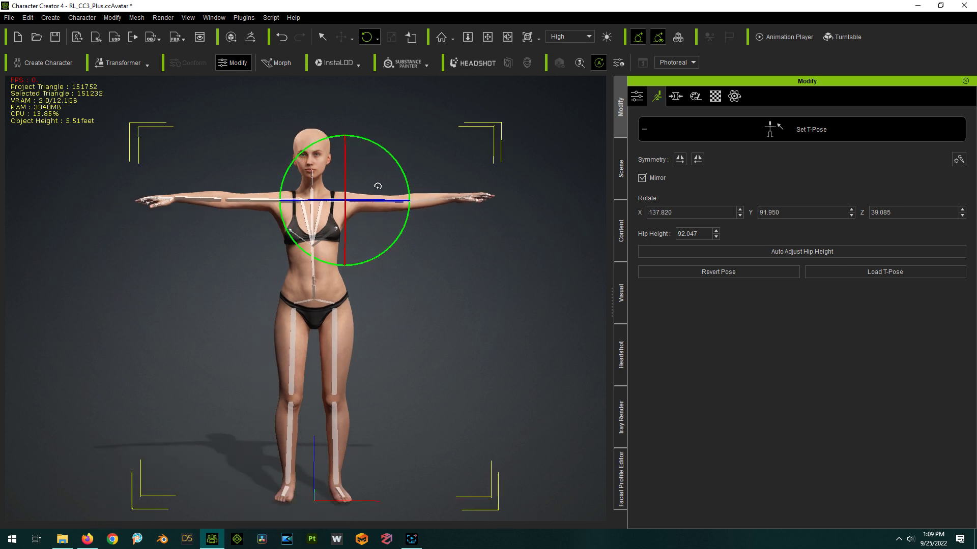
{"action": "right_click_drag", "start_coordinate": [131, 395], "coordinate": [491, 388]}
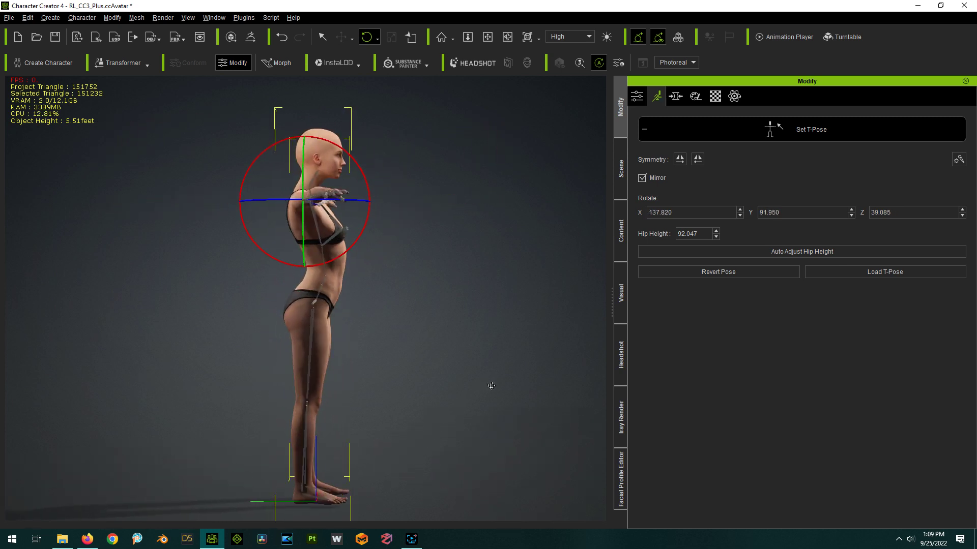
{"action": "scroll", "coordinate": [311, 286], "scroll_direction": "up", "scroll_amount": 2}
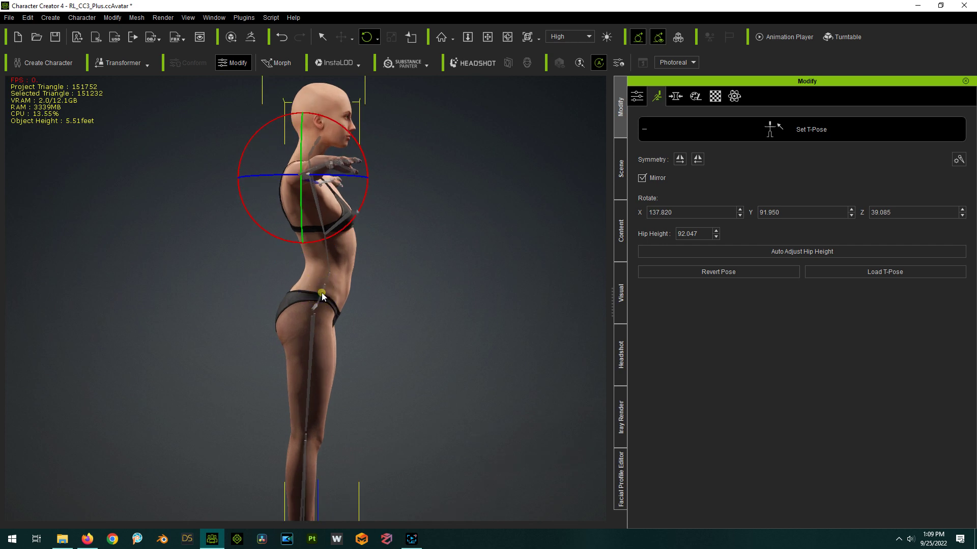
{"action": "left_click", "coordinate": [322, 293]}
Rotate the hips back upright and straighten the waist spine bone so the torso stands straight
{"action": "left_click_drag", "start_coordinate": [379, 285], "coordinate": [375, 280]}
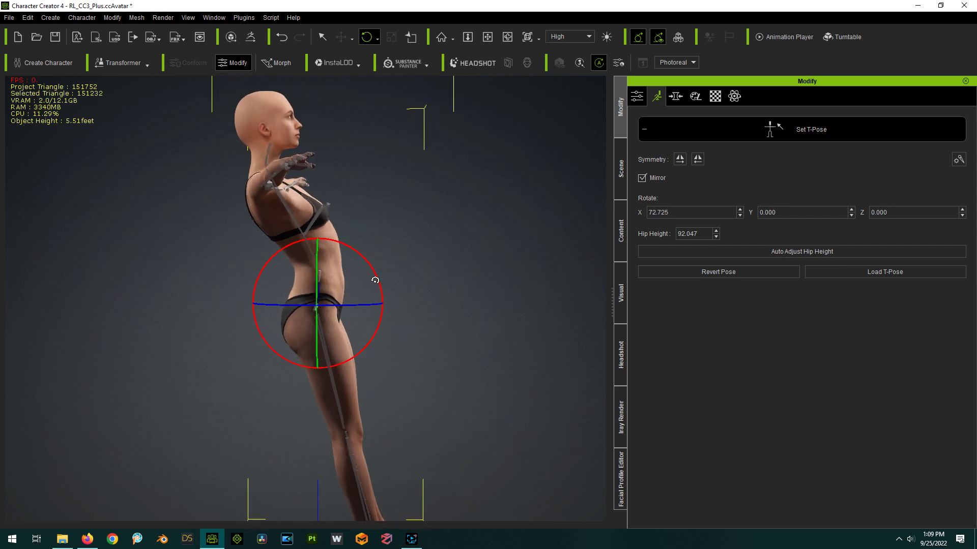
{"action": "left_click_drag", "start_coordinate": [323, 342], "coordinate": [323, 349]}
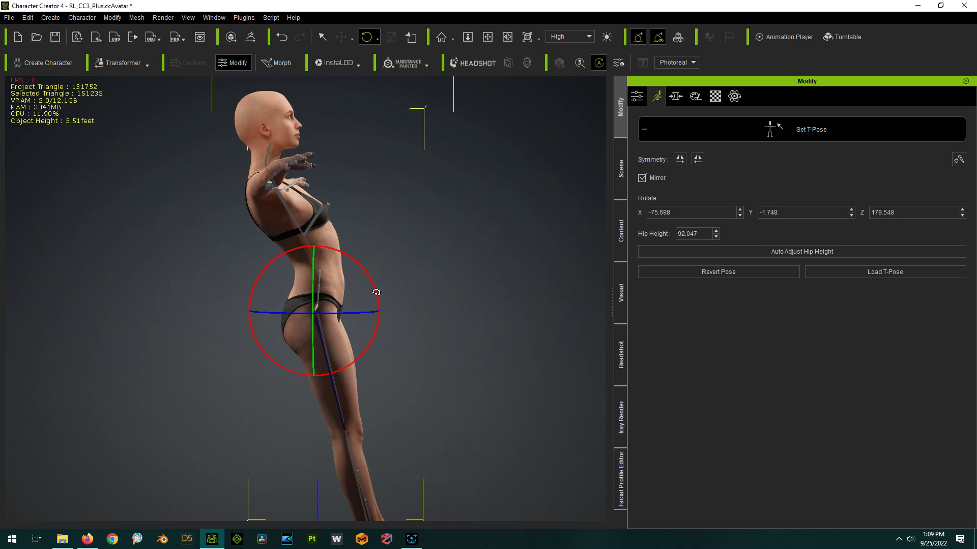
{"action": "left_click_drag", "start_coordinate": [375, 290], "coordinate": [377, 299]}
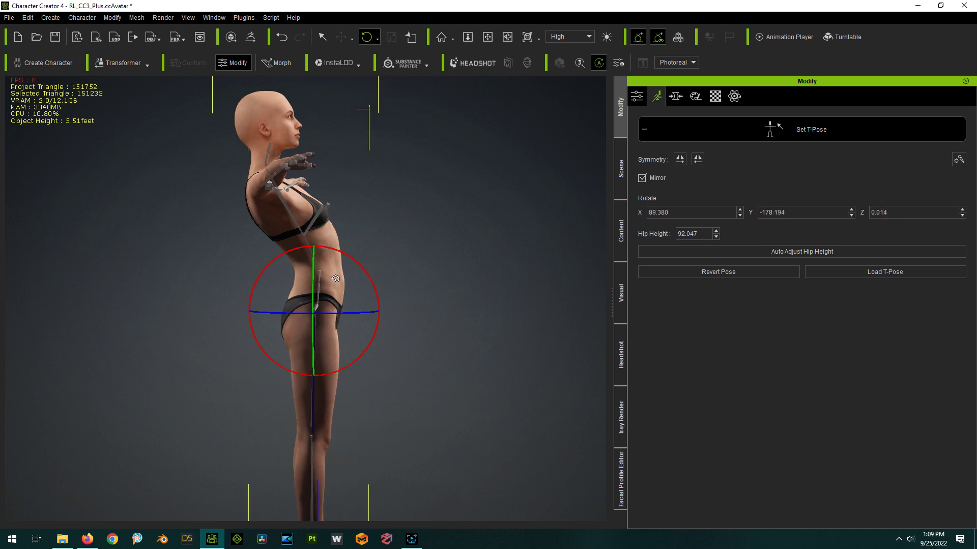
{"action": "left_click", "coordinate": [310, 249]}
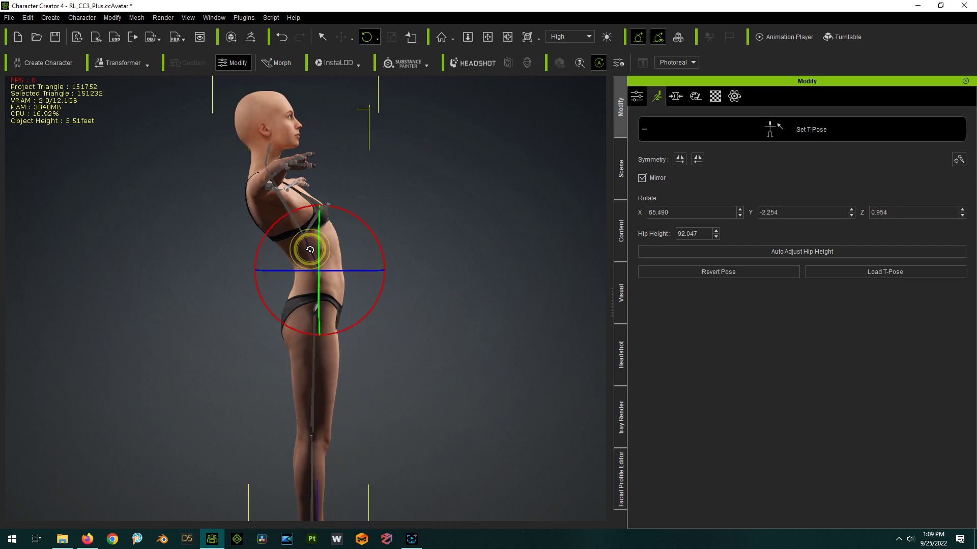
{"action": "left_click_drag", "start_coordinate": [378, 246], "coordinate": [387, 254]}
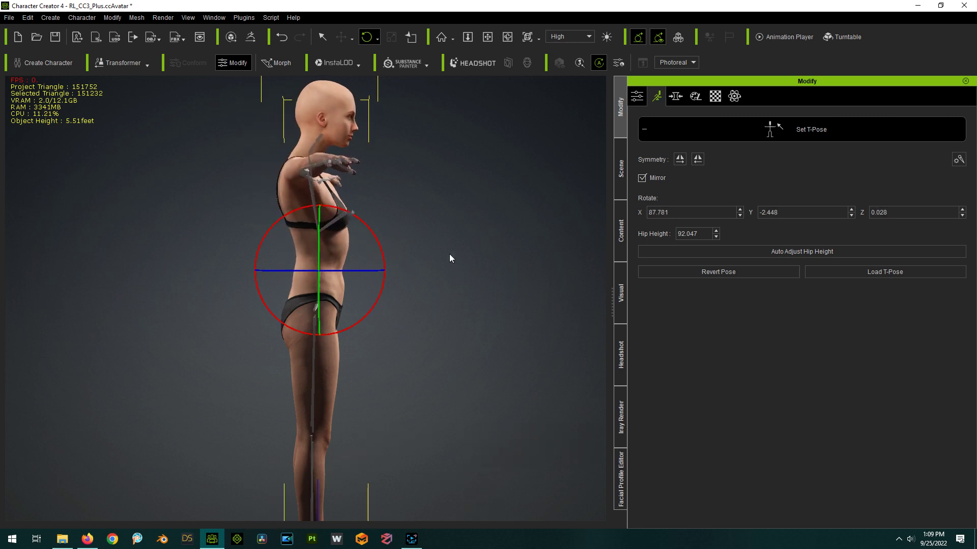
Rotate the shoulder's upper arm bone slightly outward
{"action": "right_click_drag", "start_coordinate": [441, 183], "coordinate": [319, 285]}
{"action": "left_click", "coordinate": [336, 279]}
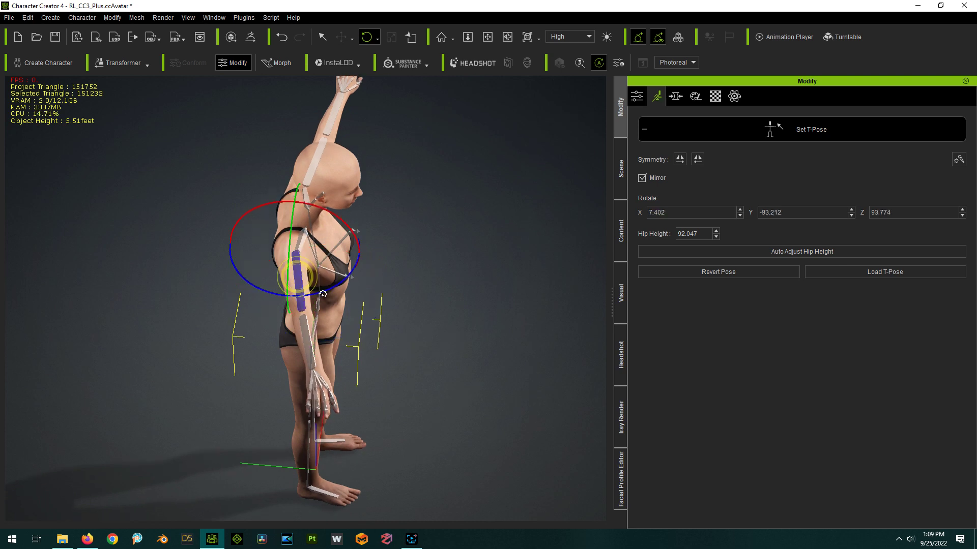
{"action": "left_click_drag", "start_coordinate": [337, 279], "coordinate": [336, 280]}
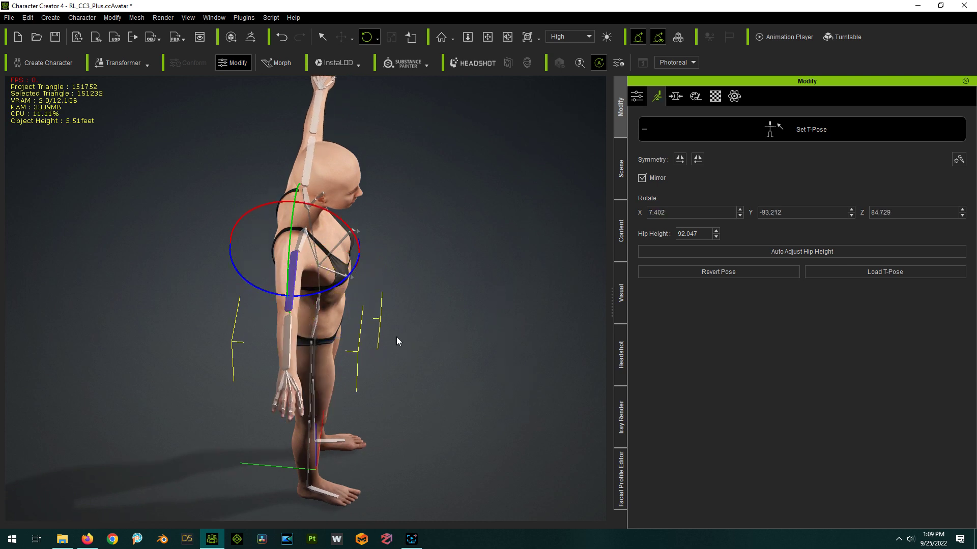
{"action": "right_click_drag", "start_coordinate": [398, 340], "coordinate": [466, 185]}
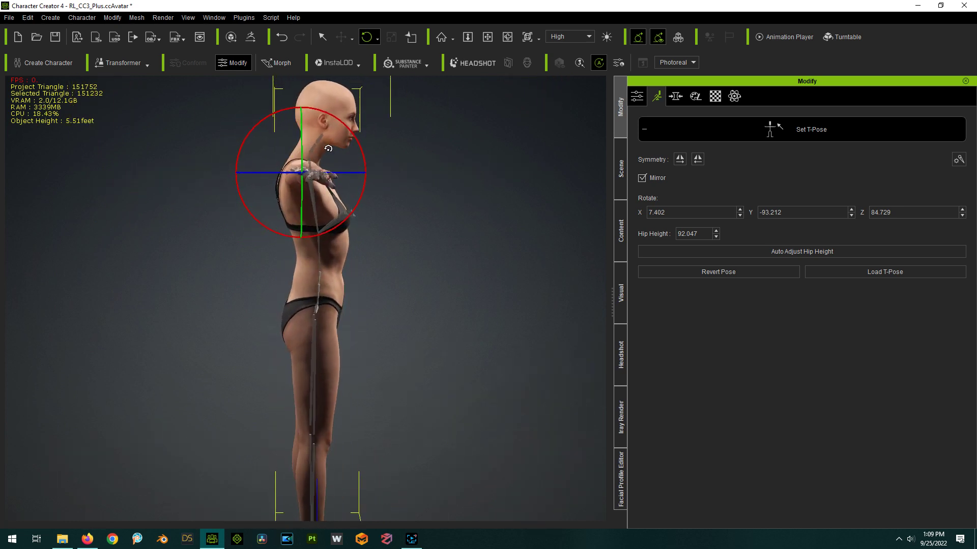
Tilt the neck bone slightly back, undoing and redoing the first tilt, then frame the character frontally
{"action": "left_click", "coordinate": [312, 150]}
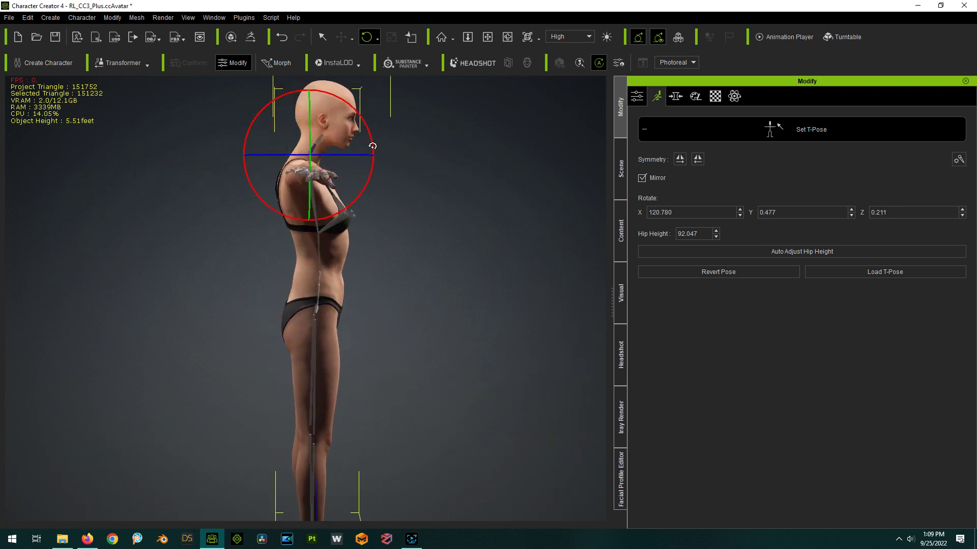
{"action": "left_click_drag", "start_coordinate": [373, 146], "coordinate": [369, 153]}
{"action": "key", "text": "ctrl+z"}
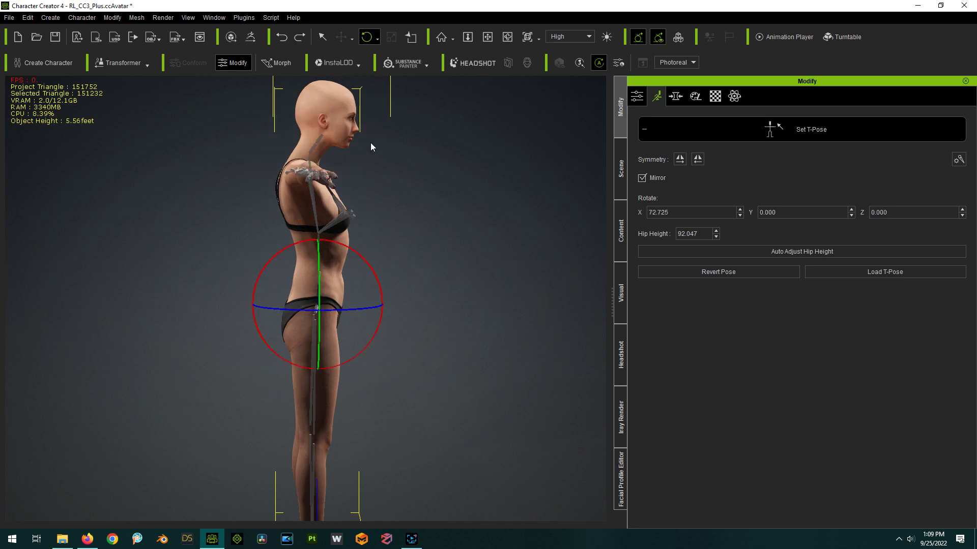
{"action": "left_click", "coordinate": [311, 152]}
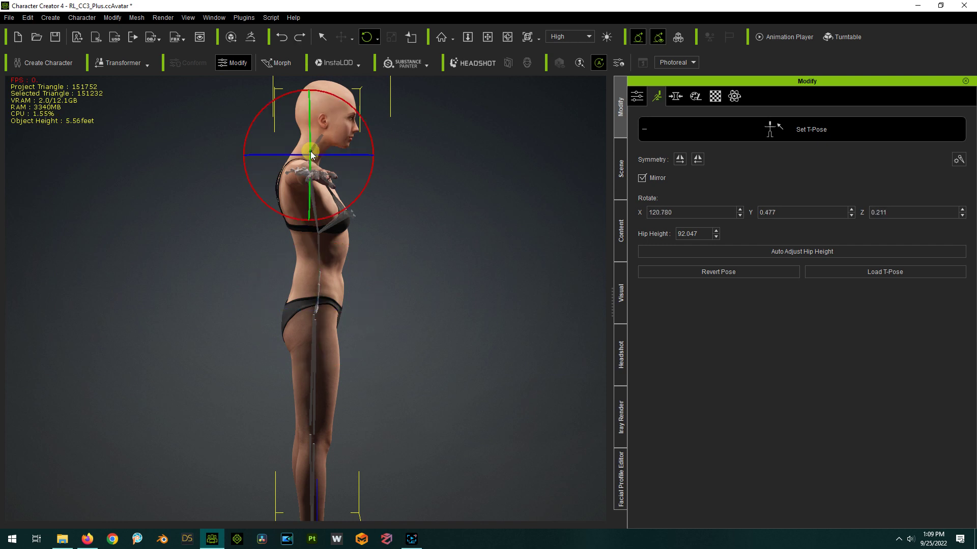
{"action": "left_click_drag", "start_coordinate": [368, 134], "coordinate": [368, 132]}
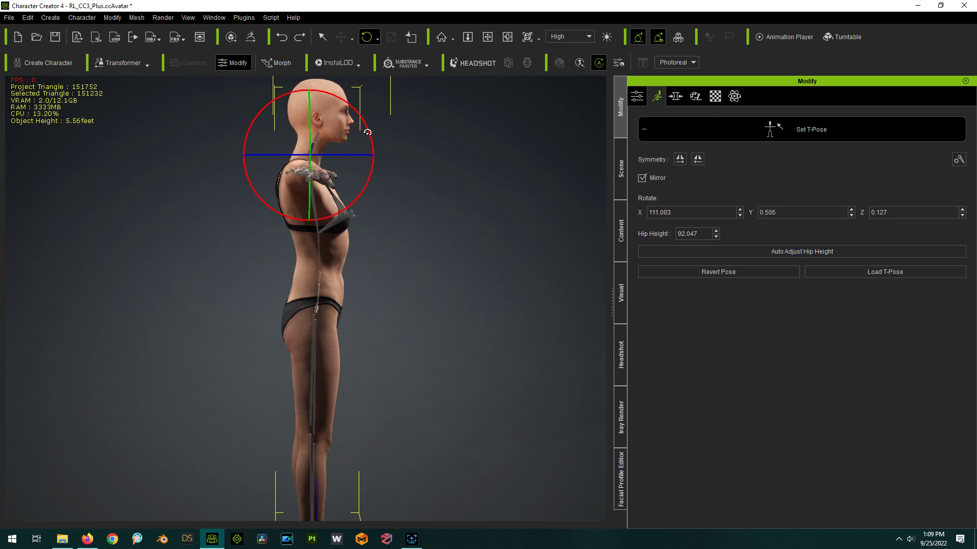
{"action": "right_click_drag", "start_coordinate": [453, 304], "coordinate": [197, 294]}
{"action": "scroll", "coordinate": [152, 193], "scroll_direction": "down", "scroll_amount": 2}
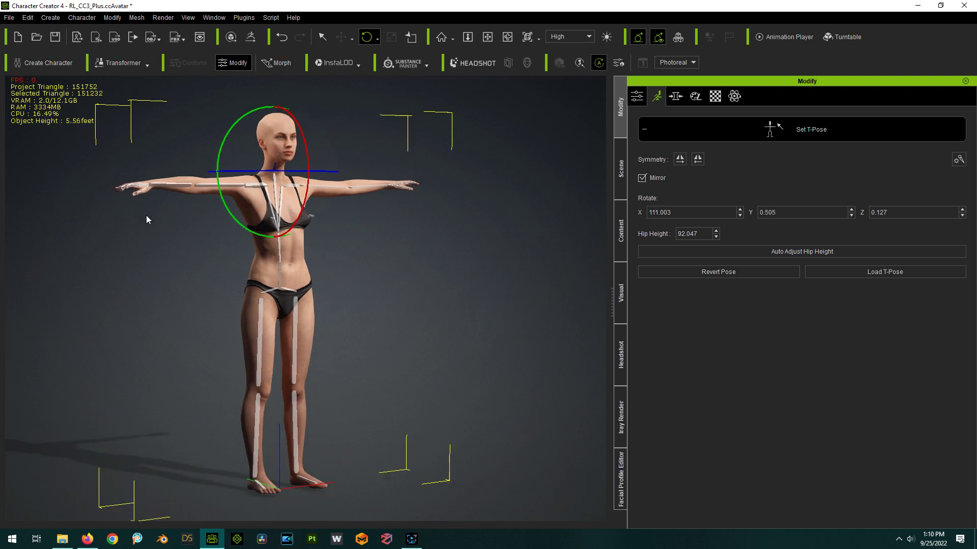
{"action": "middle_click_drag", "start_coordinate": [397, 273], "coordinate": [492, 278]}
{"action": "right_click_drag", "start_coordinate": [492, 279], "coordinate": [473, 325]}
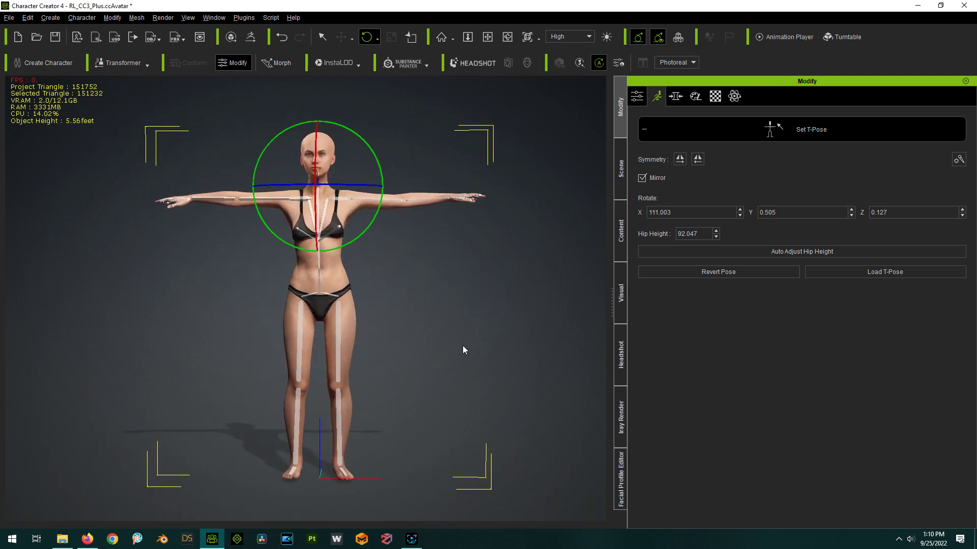
Exit Set T-Pose editing and apply the Open A calibration pose to the character
{"action": "left_click", "coordinate": [791, 133]}
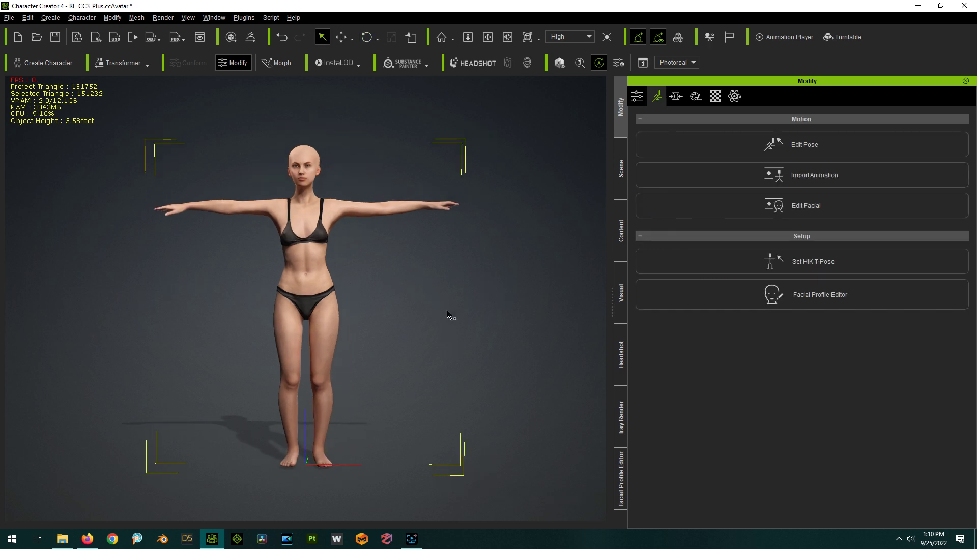
{"action": "right_click_drag", "start_coordinate": [447, 312], "coordinate": [466, 302]}
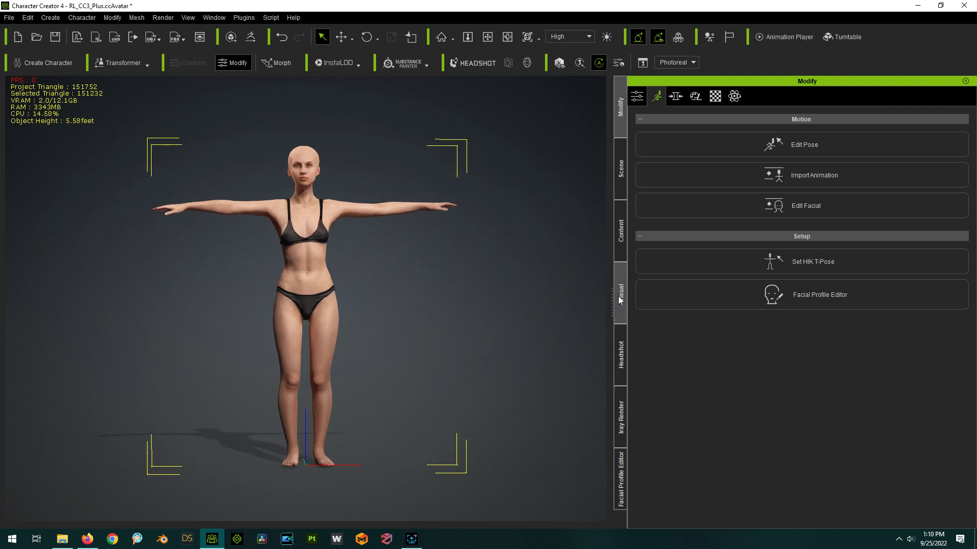
{"action": "left_click", "coordinate": [618, 297]}
{"action": "left_click", "coordinate": [619, 248]}
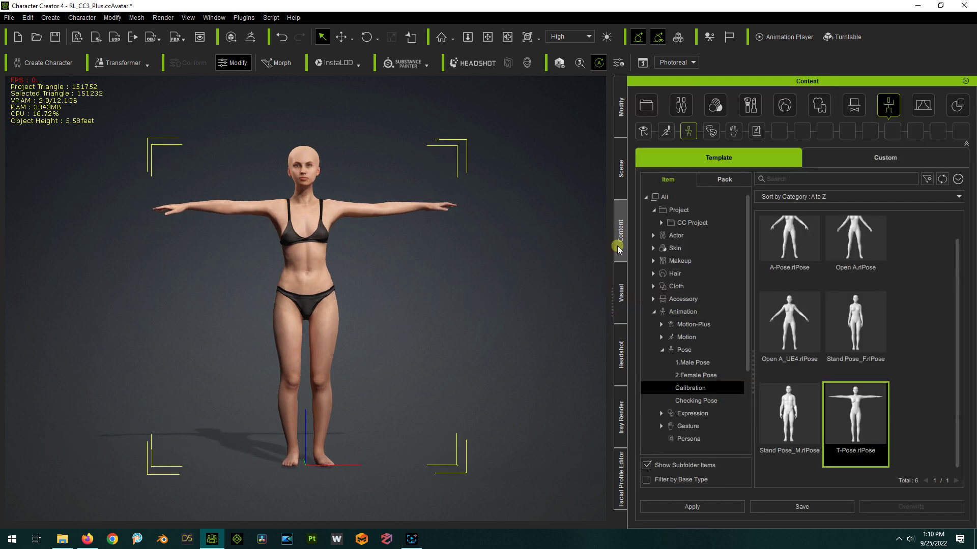
{"action": "scroll", "coordinate": [840, 361], "scroll_direction": "up", "scroll_amount": 1}
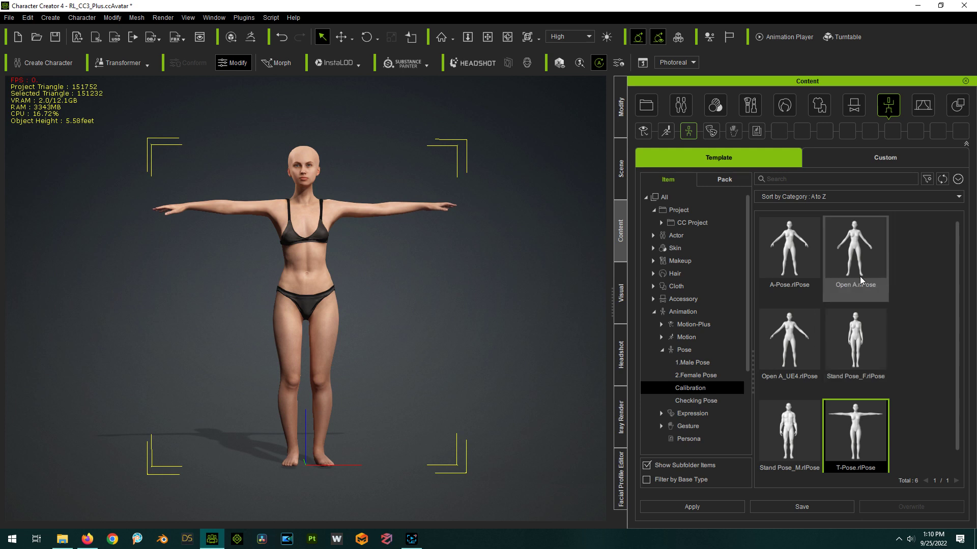
{"action": "double_click", "coordinate": [861, 281]}
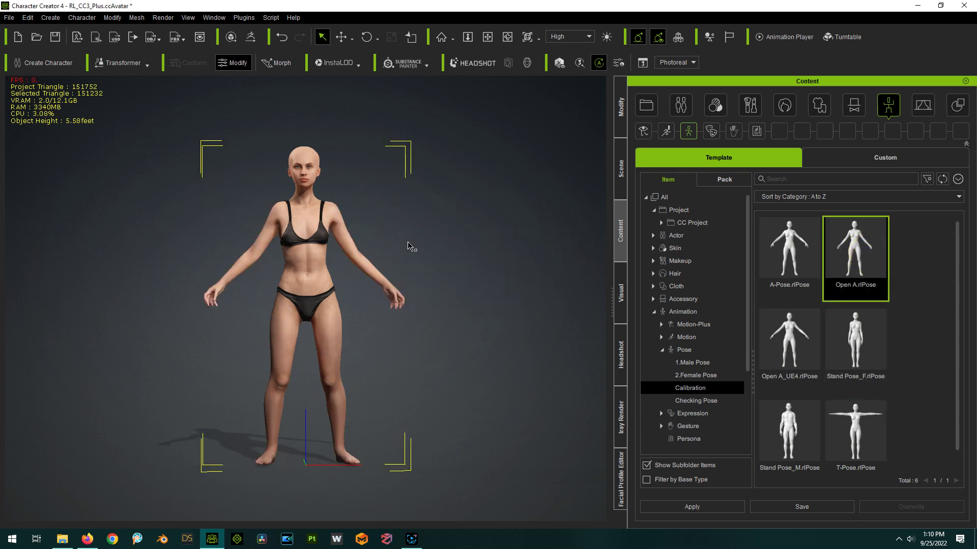
{"action": "right_click_drag", "start_coordinate": [359, 282], "coordinate": [716, 291]}
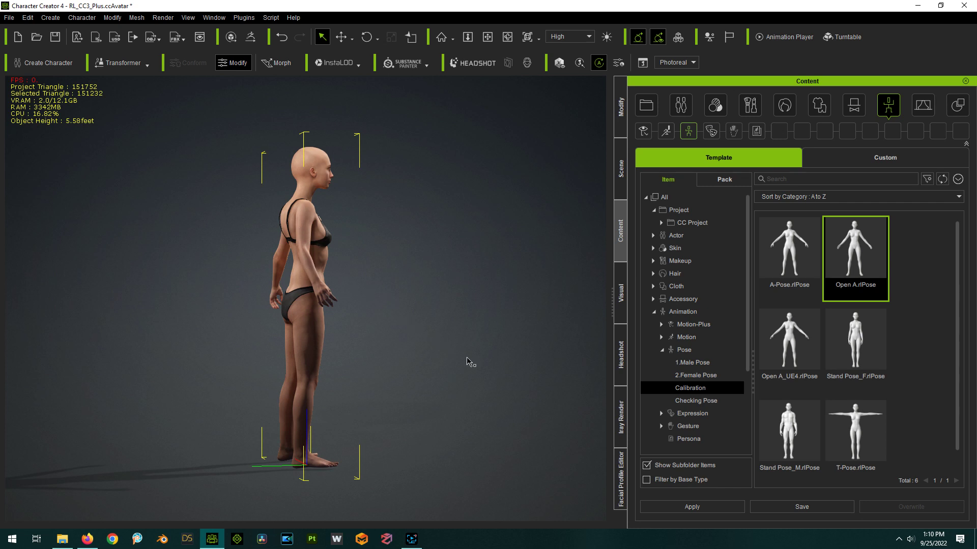
{"action": "right_click_drag", "start_coordinate": [469, 360], "coordinate": [93, 342]}
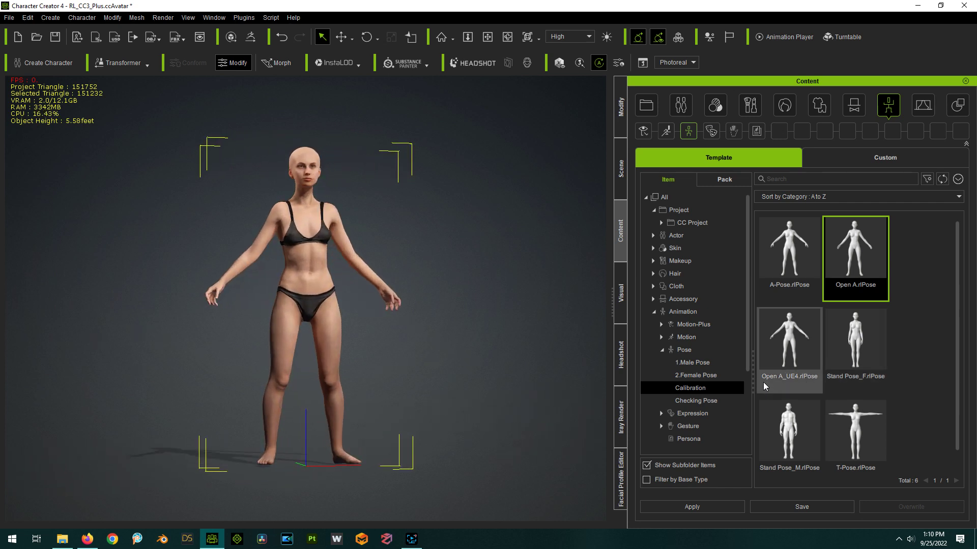
Drag the Stand Pose_F calibration pose onto the character
{"action": "scroll", "coordinate": [825, 342], "scroll_direction": "down", "scroll_amount": 1}
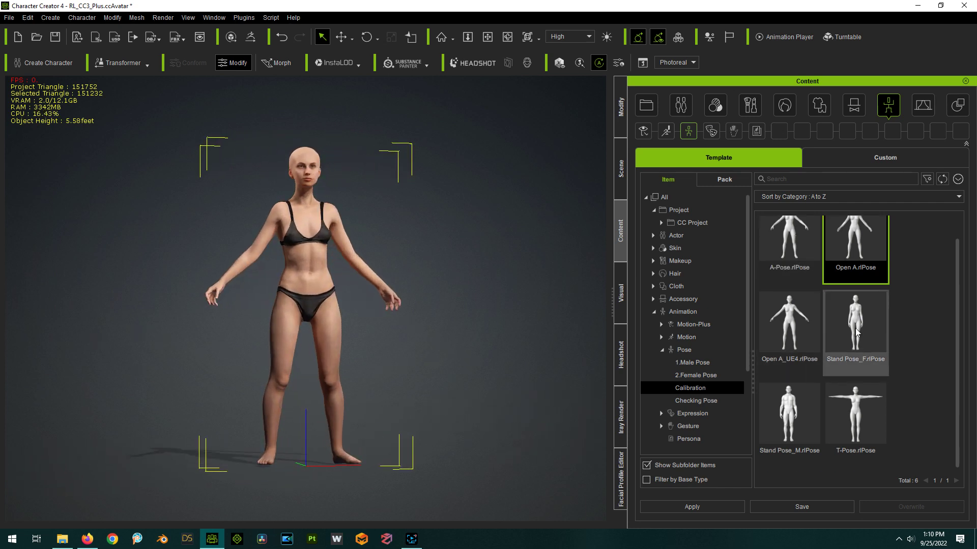
{"action": "left_click_drag", "start_coordinate": [827, 333], "coordinate": [553, 307]}
{"action": "right_click_drag", "start_coordinate": [553, 308], "coordinate": [530, 338]}
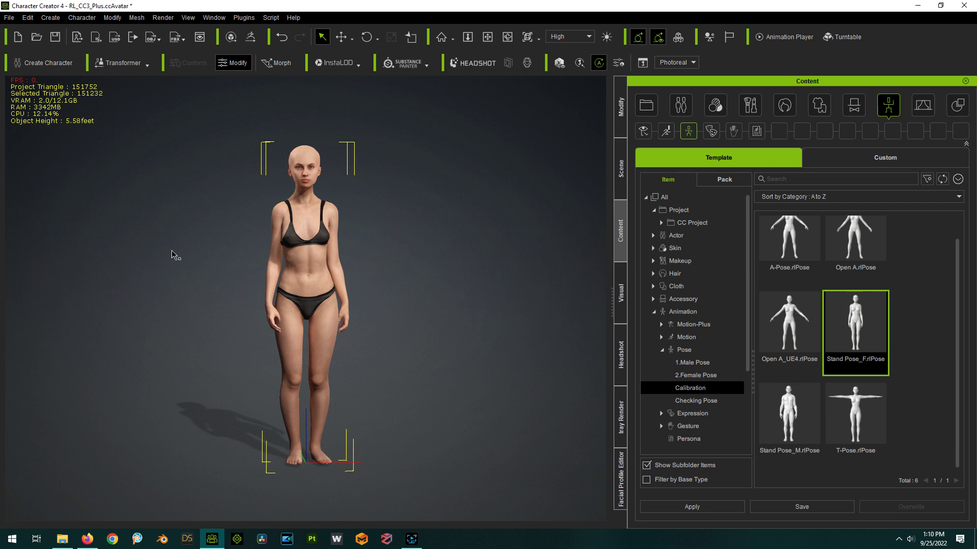
{"action": "right_click_drag", "start_coordinate": [319, 367], "coordinate": [435, 385]}
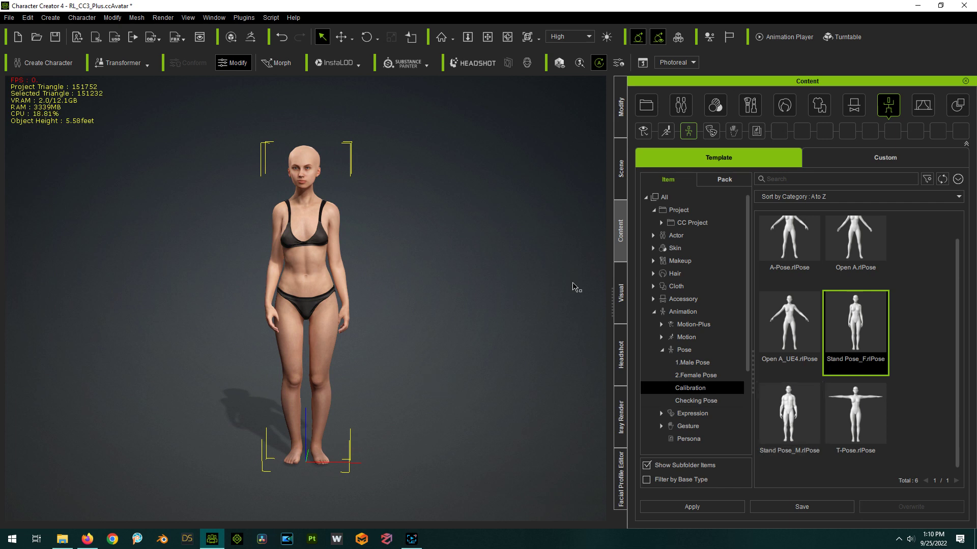
Apply the Model pose from the 2.Female Pose folder to the character
{"action": "left_click", "coordinate": [694, 375]}
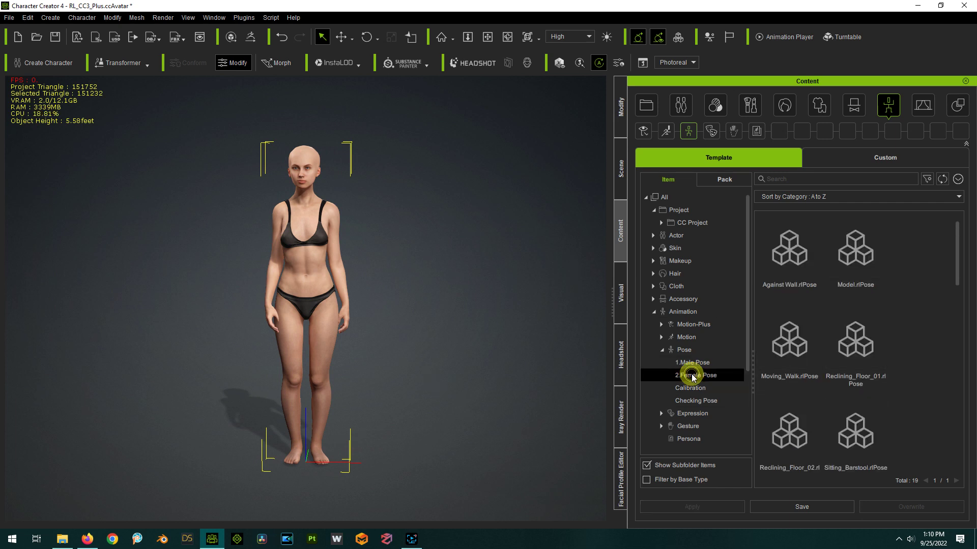
{"action": "left_click_drag", "start_coordinate": [856, 254], "coordinate": [470, 316]}
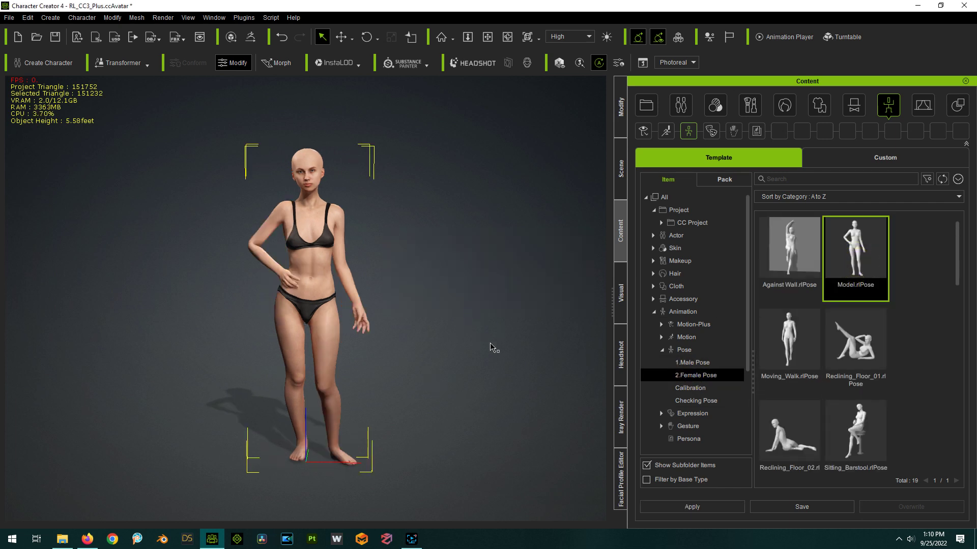
{"action": "right_click_drag", "start_coordinate": [491, 344], "coordinate": [563, 327]}
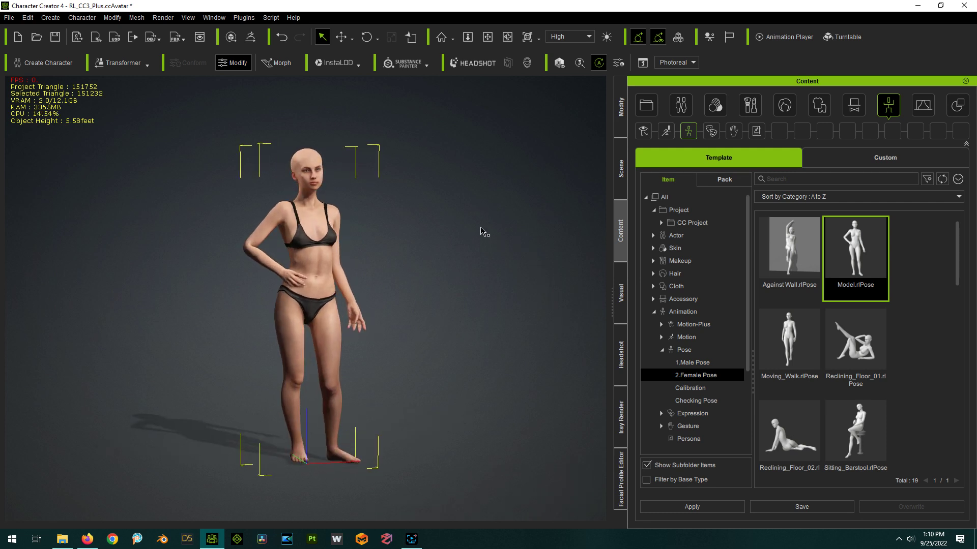
Zoom in and orbit to a side view to inspect the Model-posed body
{"action": "scroll", "coordinate": [317, 334], "scroll_direction": "up", "scroll_amount": 8}
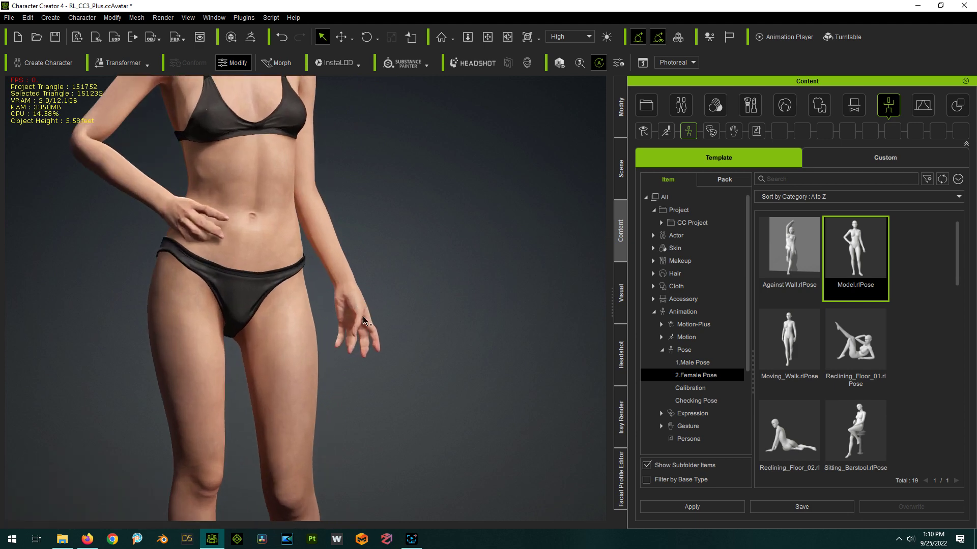
{"action": "scroll", "coordinate": [363, 321], "scroll_direction": "up", "scroll_amount": 3}
{"action": "scroll", "coordinate": [394, 260], "scroll_direction": "down", "scroll_amount": 5}
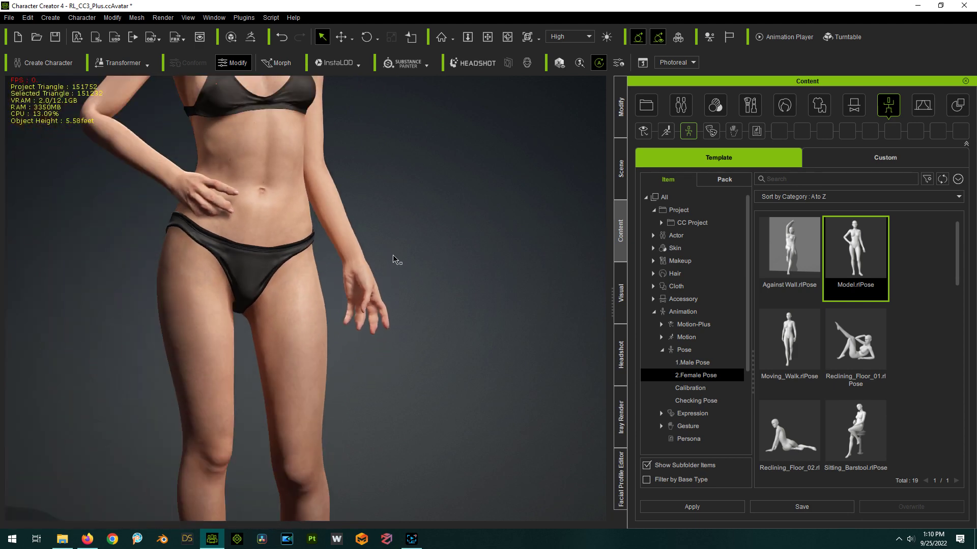
{"action": "scroll", "coordinate": [423, 367], "scroll_direction": "down", "scroll_amount": 5}
{"action": "right_click_drag", "start_coordinate": [495, 279], "coordinate": [254, 318]}
{"action": "scroll", "coordinate": [211, 310], "scroll_direction": "down", "scroll_amount": 2}
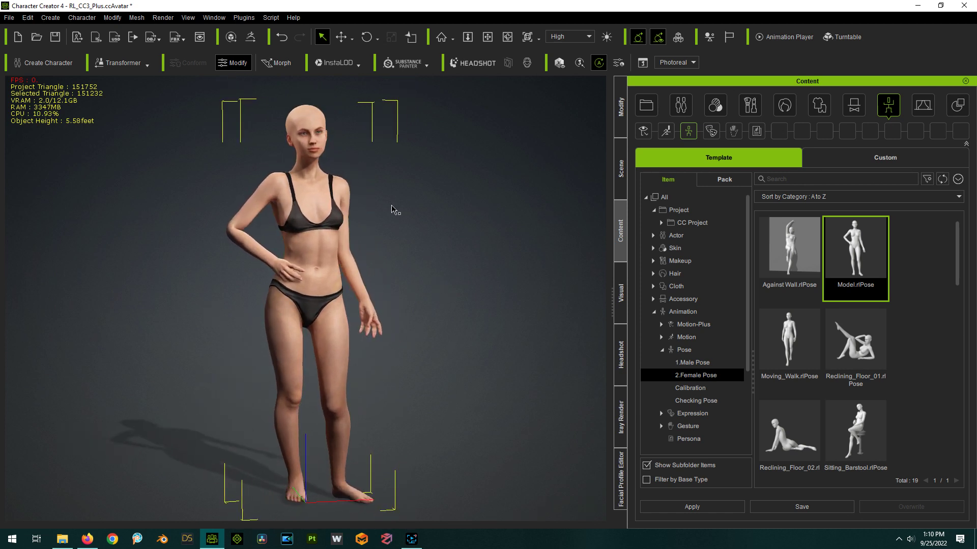
Show the morph slider list with F3, deselect the character, and orbit it further left
{"action": "key", "text": "F3"}
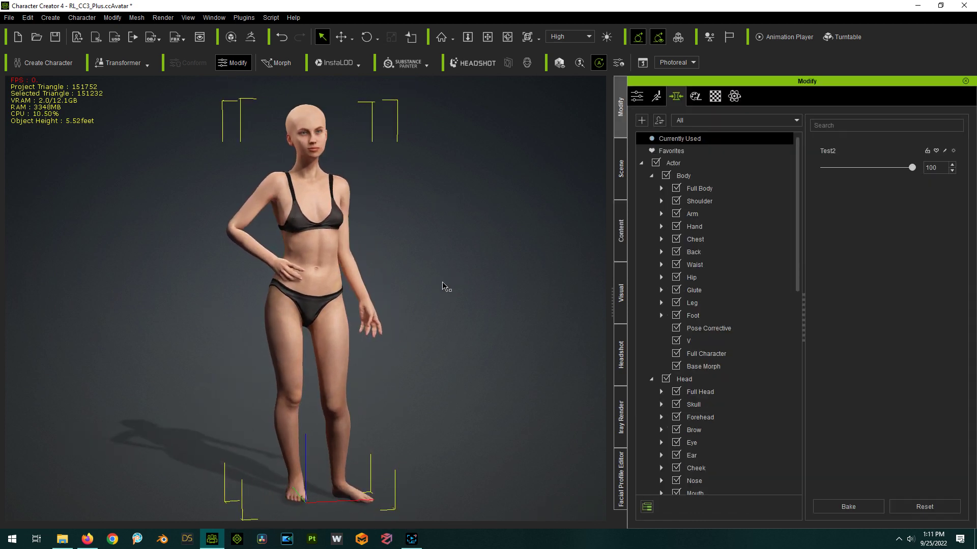
{"action": "left_click", "coordinate": [444, 272]}
{"action": "right_click_drag", "start_coordinate": [447, 274], "coordinate": [475, 293]}
{"action": "scroll", "coordinate": [273, 205], "scroll_direction": "down", "scroll_amount": 3}
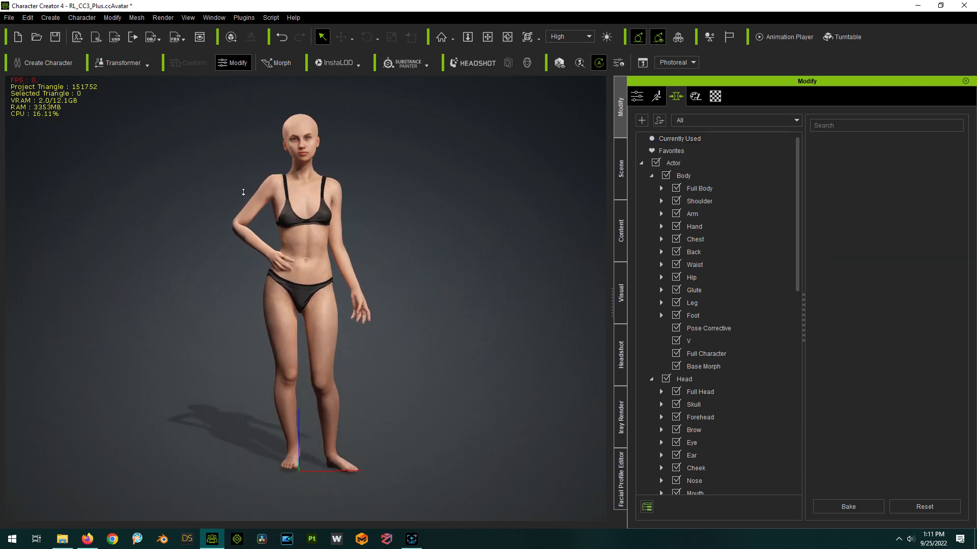
{"action": "right_click_drag", "start_coordinate": [244, 322], "coordinate": [420, 242]}
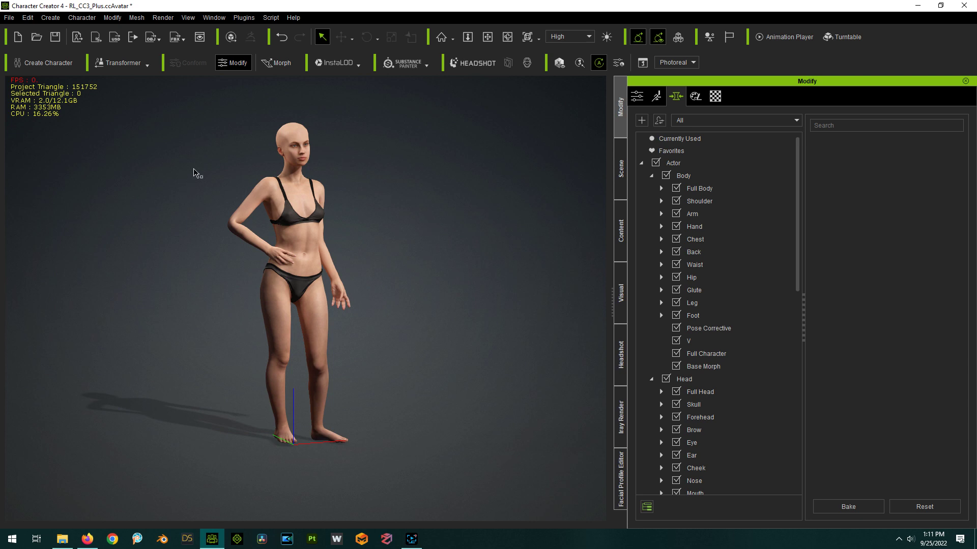
{"action": "scroll", "coordinate": [193, 170], "scroll_direction": "up", "scroll_amount": 2}
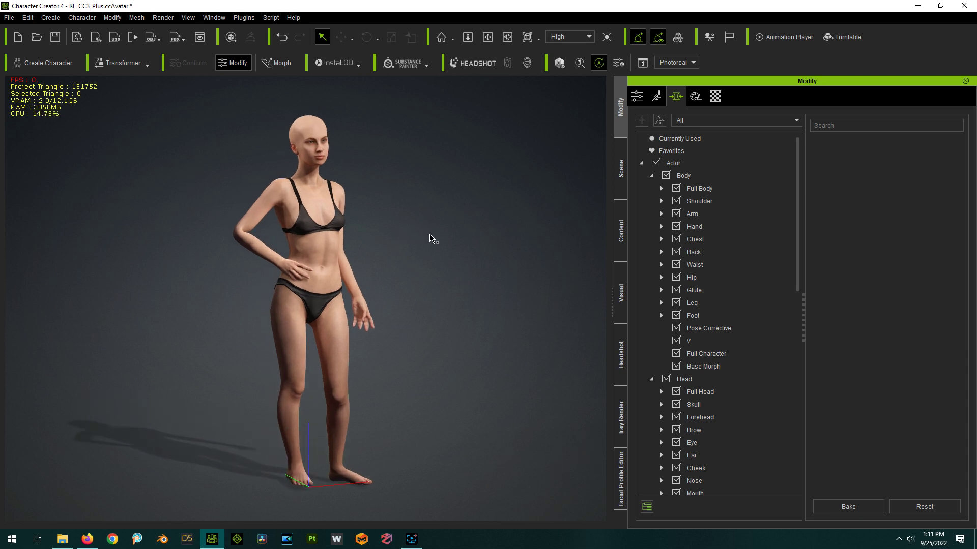